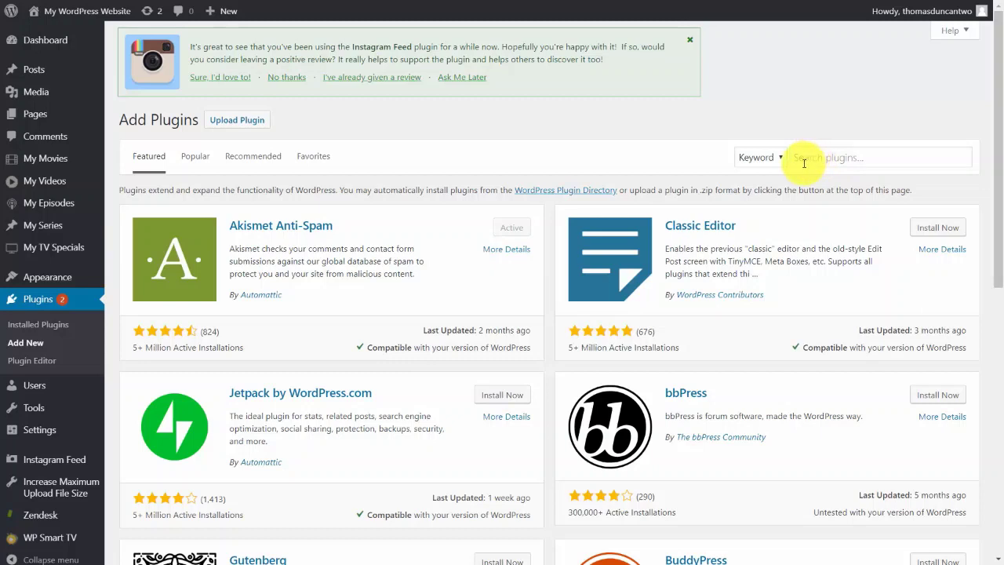
- Search Add Plugins for 'convertkit', then install and activate the ConvertKit plugin
{"action": "left_click", "coordinate": [800, 161]}
{"action": "type", "text": "convertkit"}
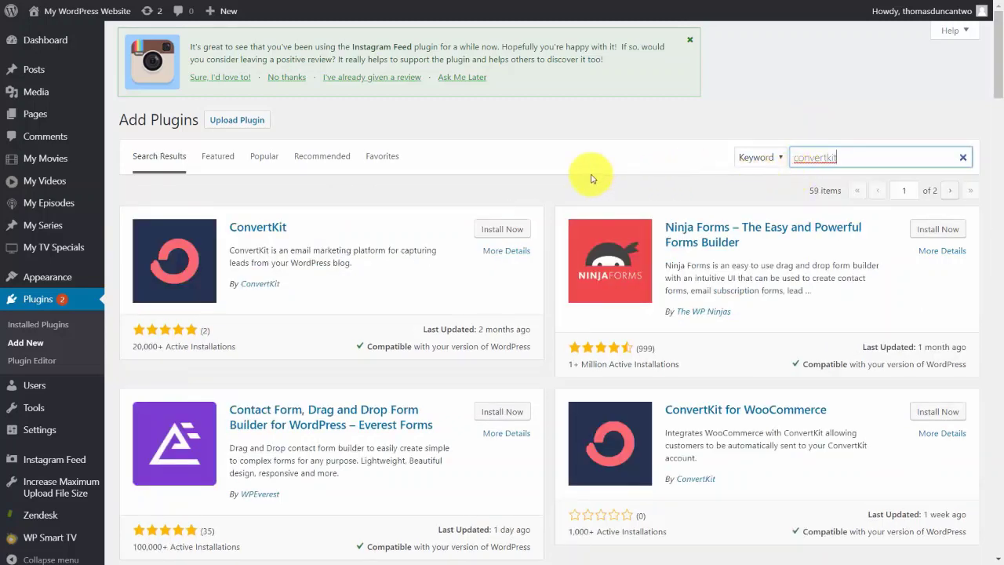
{"action": "left_click", "coordinate": [499, 231]}
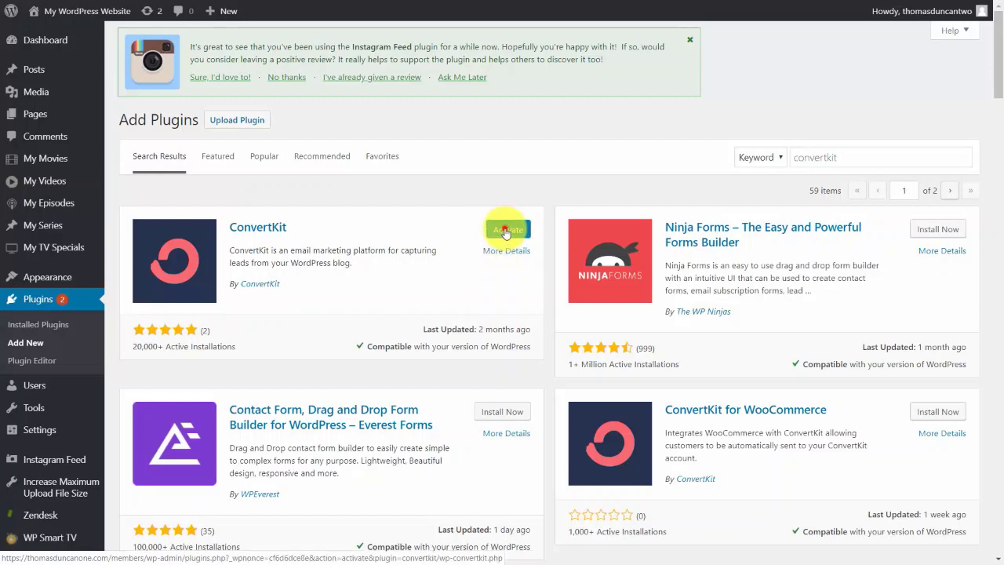
{"action": "left_click", "coordinate": [505, 231]}
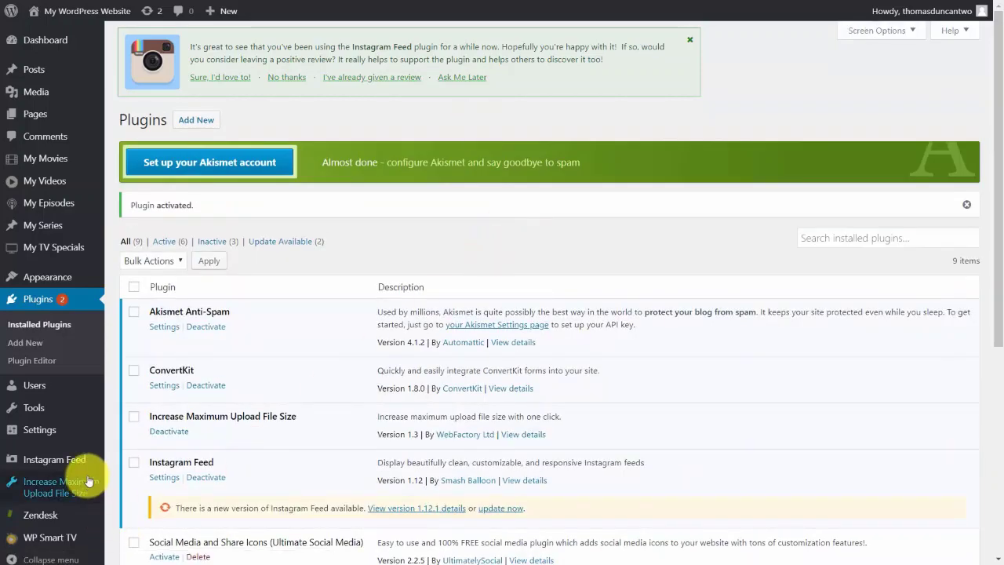
- Paste the API key from ConvertKit's Account settings into the WordPress plugin's API Key field
{"action": "mouse_move", "coordinate": [53, 431]}
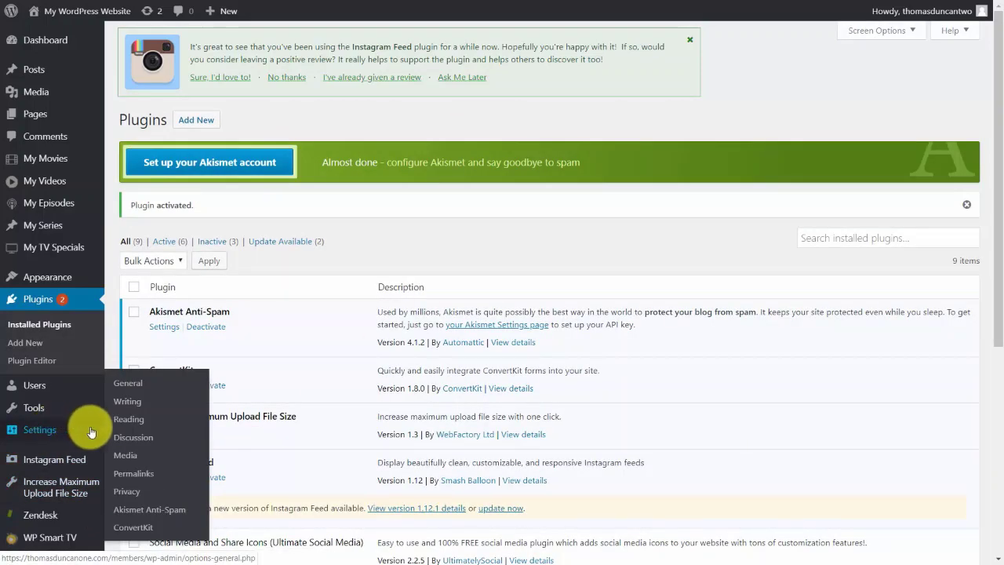
{"action": "left_click", "coordinate": [142, 533]}
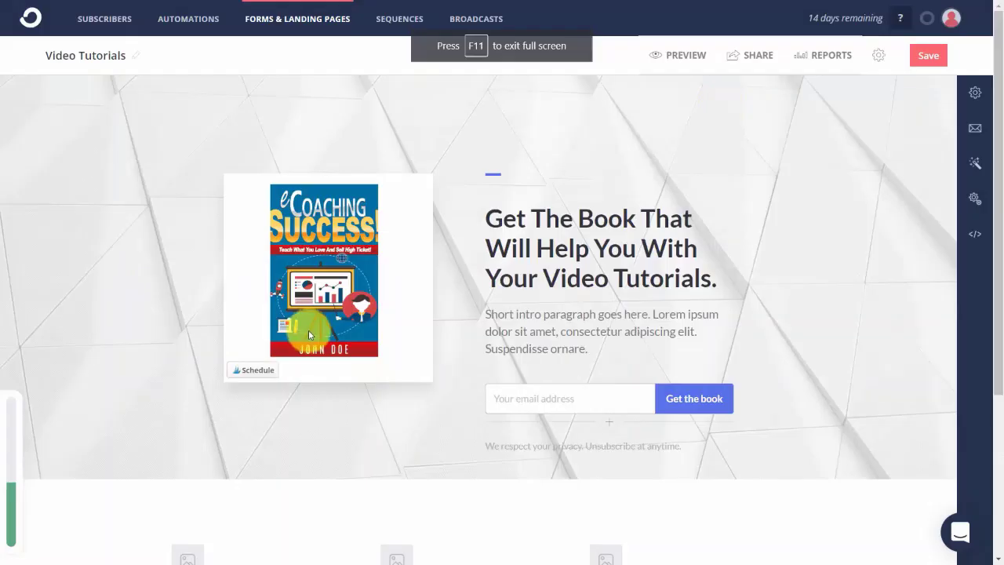
{"action": "left_click", "coordinate": [952, 29]}
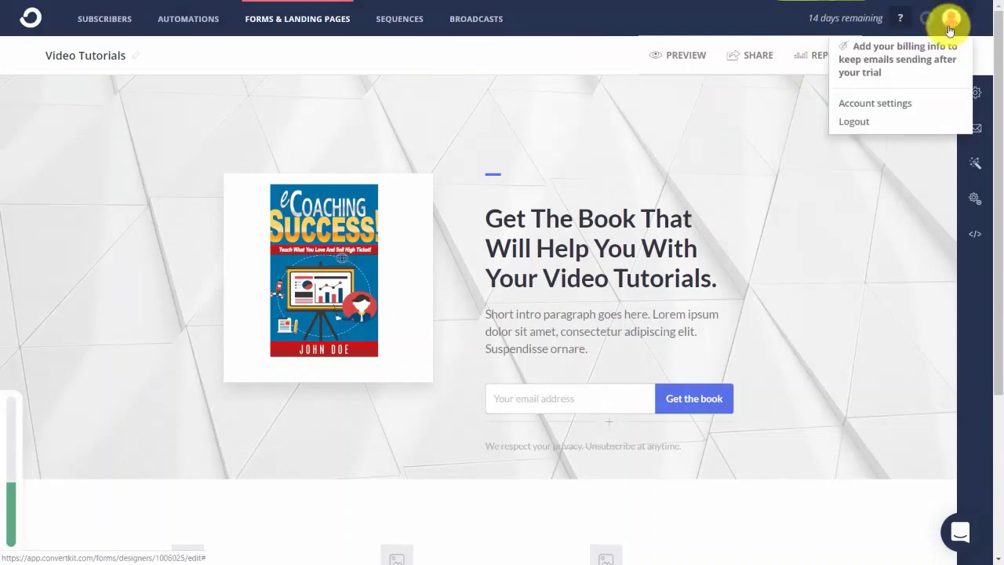
{"action": "left_click", "coordinate": [878, 104]}
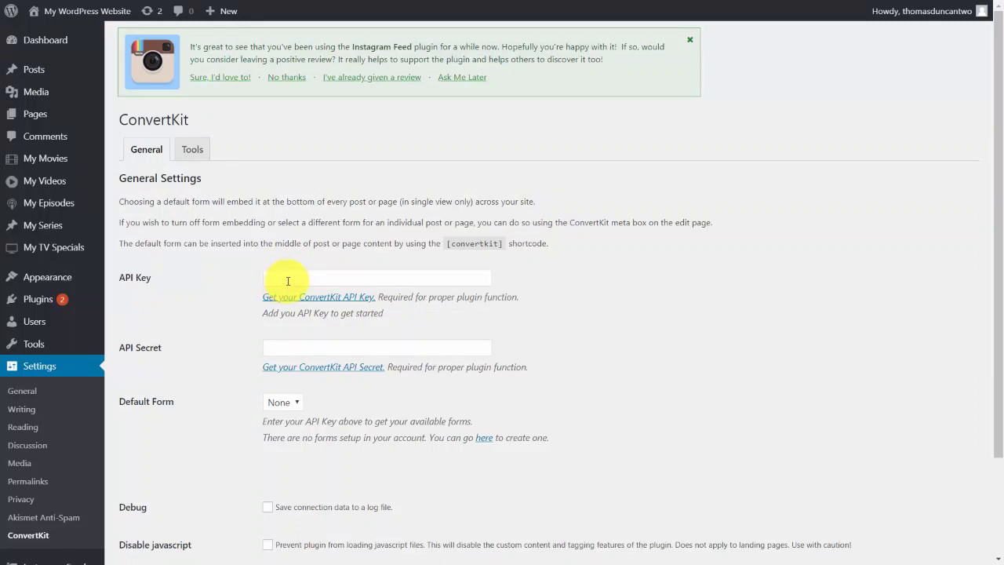
{"action": "left_click", "coordinate": [287, 281]}
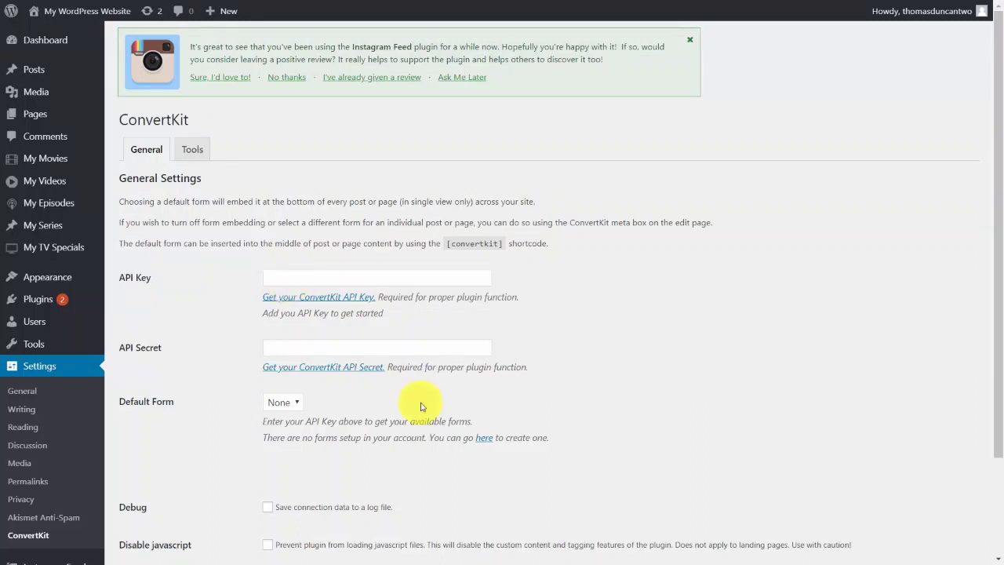
{"action": "key", "text": "ctrl+v"}
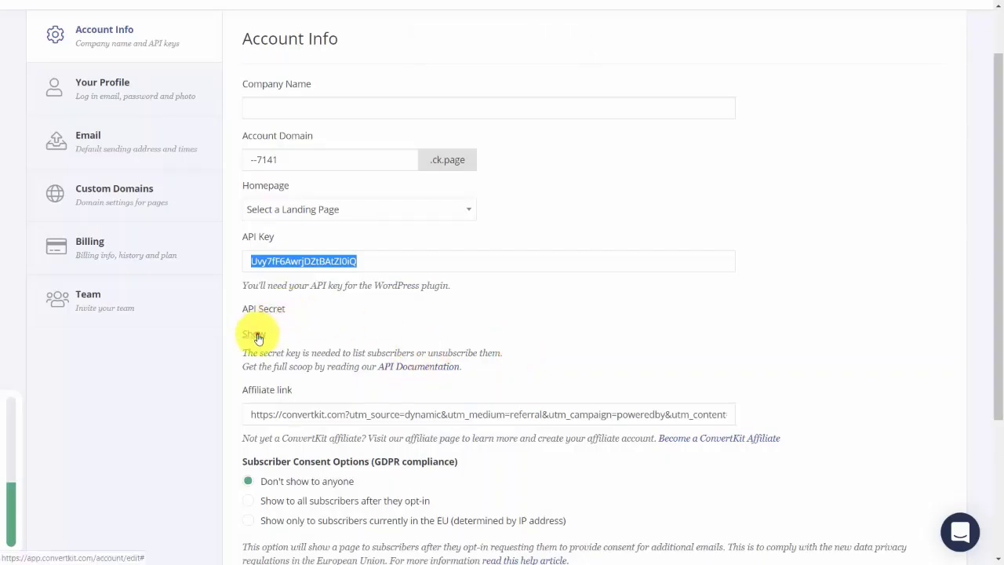
- Reveal the hidden API secret in ConvertKit's account settings and copy its value
{"action": "left_click", "coordinate": [258, 335]}
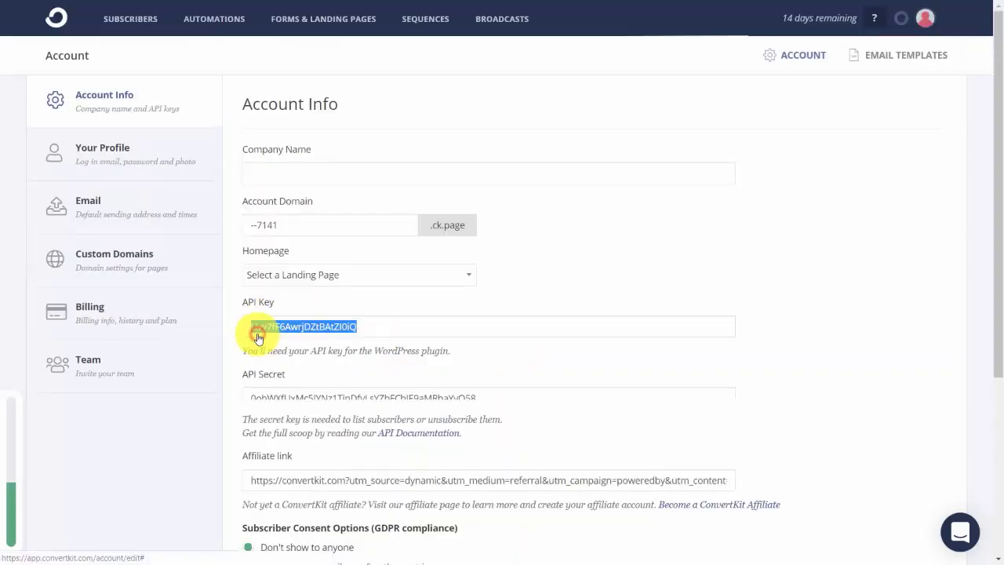
{"action": "left_click", "coordinate": [376, 400]}
{"action": "right_click", "coordinate": [377, 400]}
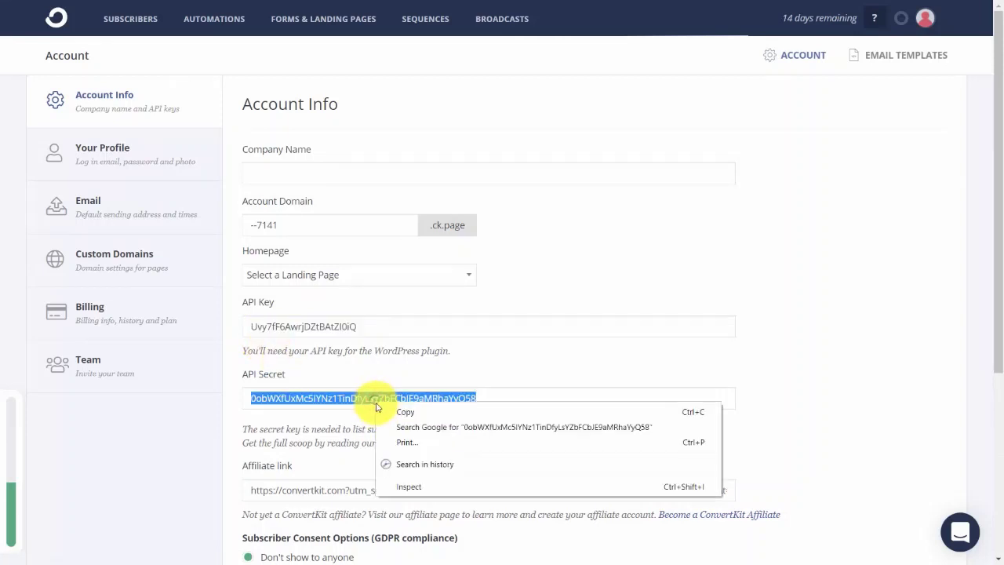
{"action": "left_click", "coordinate": [398, 411]}
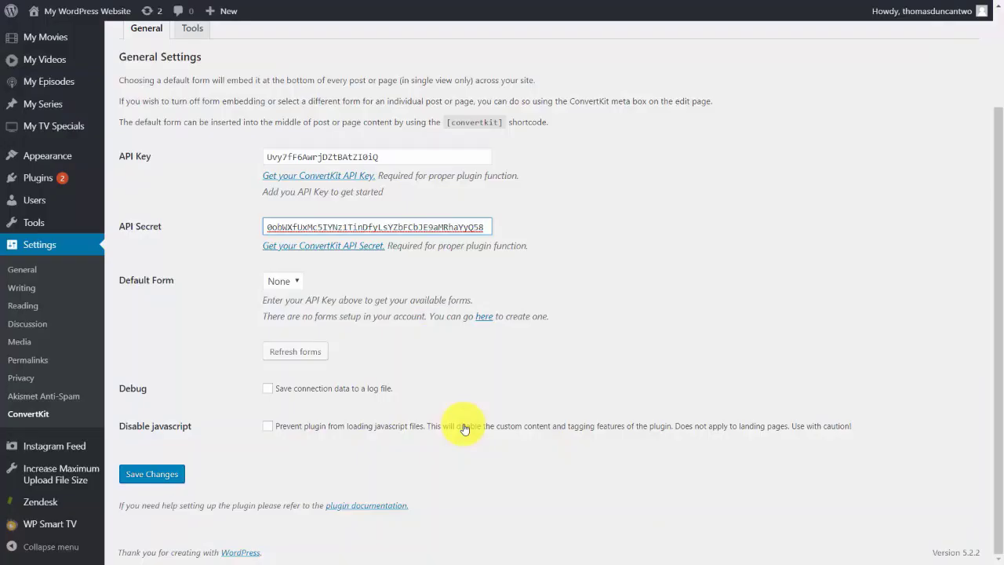
- Save the plugin credentials, then set a new page's ConvertKit landing page to Video Tutorials
{"action": "left_click", "coordinate": [151, 475]}
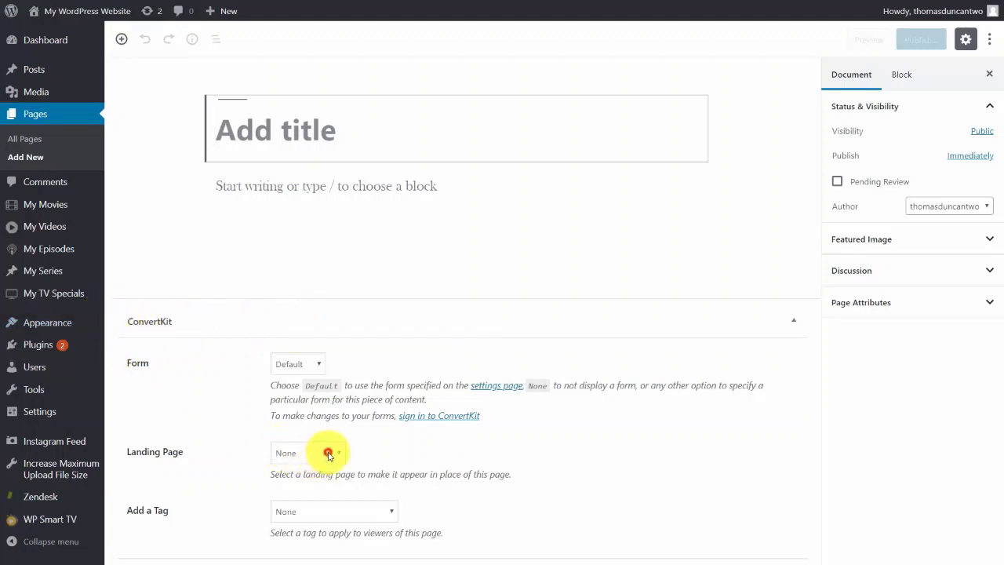
{"action": "left_click", "coordinate": [328, 453]}
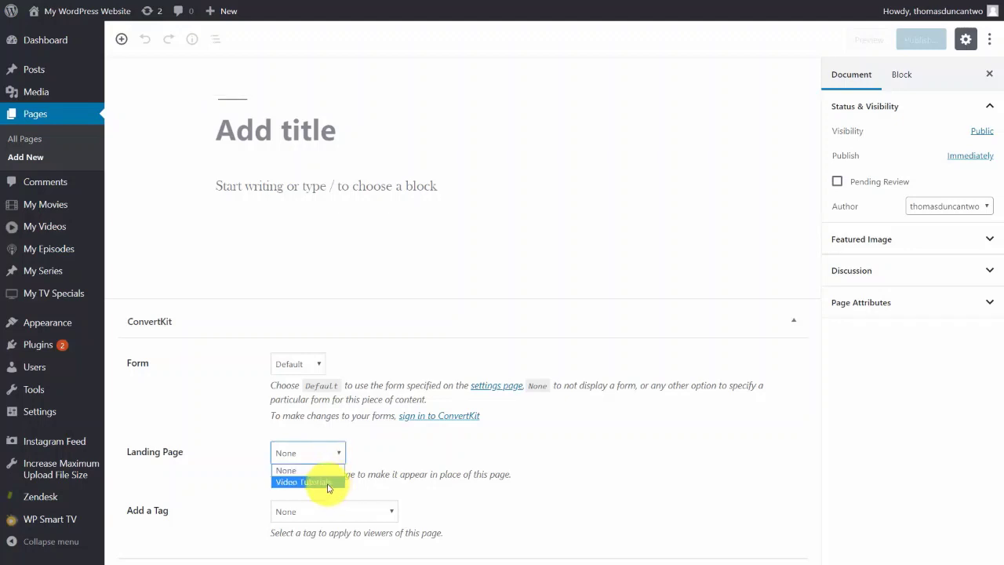
{"action": "left_click", "coordinate": [328, 483]}
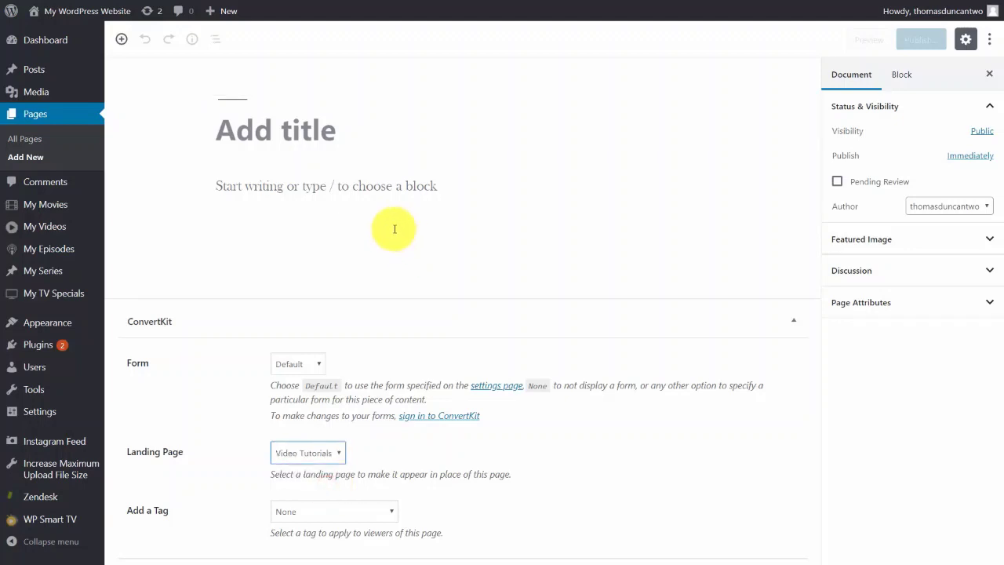
- Title the page 'Landing Page', publish it and view the live page
{"action": "left_click", "coordinate": [326, 140]}
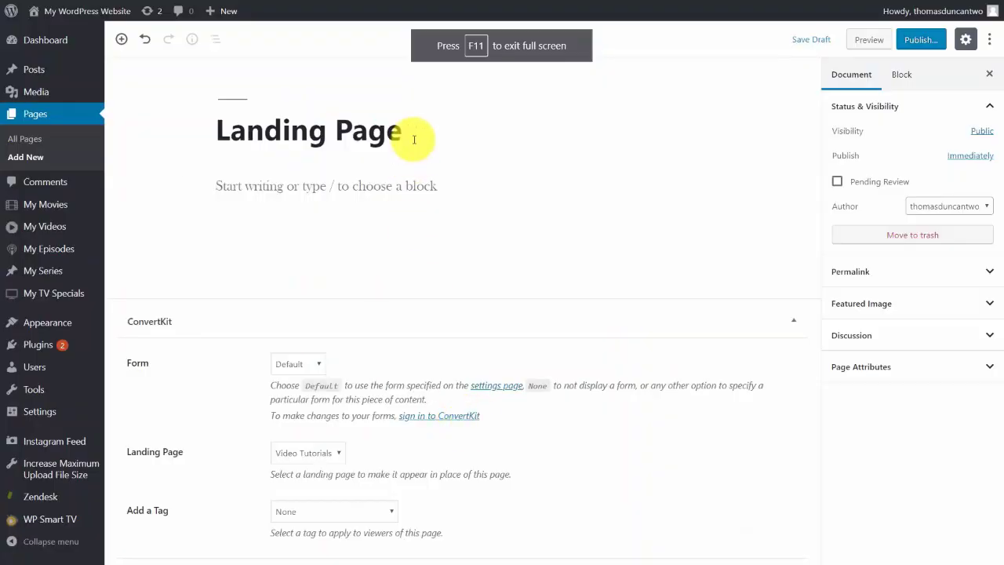
{"action": "left_click", "coordinate": [919, 39]}
{"action": "left_click", "coordinate": [911, 43]}
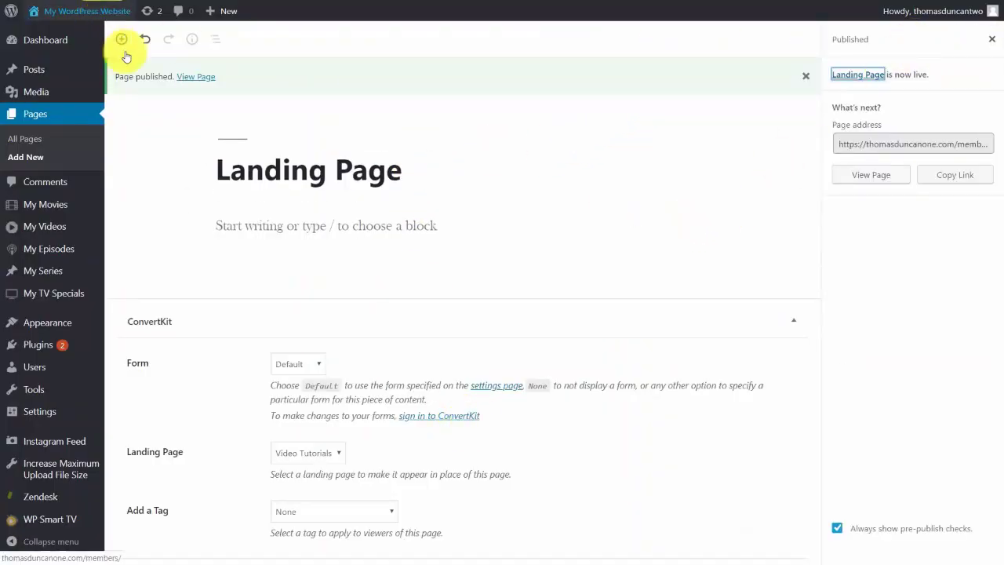
{"action": "left_click", "coordinate": [187, 78]}
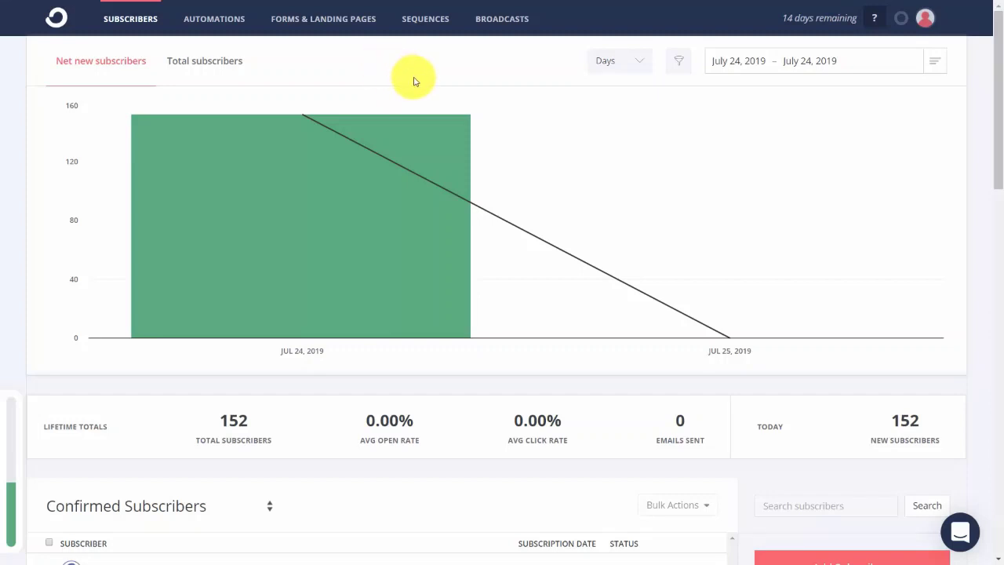
- Create a new landing page from the Podcast category's 'Start selling your book' template
{"action": "left_click", "coordinate": [324, 19]}
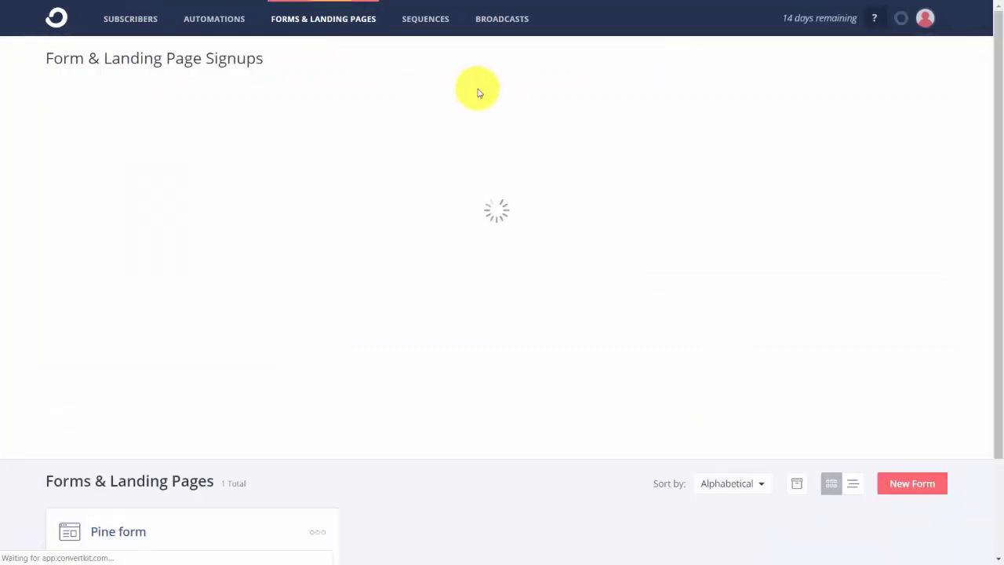
{"action": "left_click", "coordinate": [905, 400]}
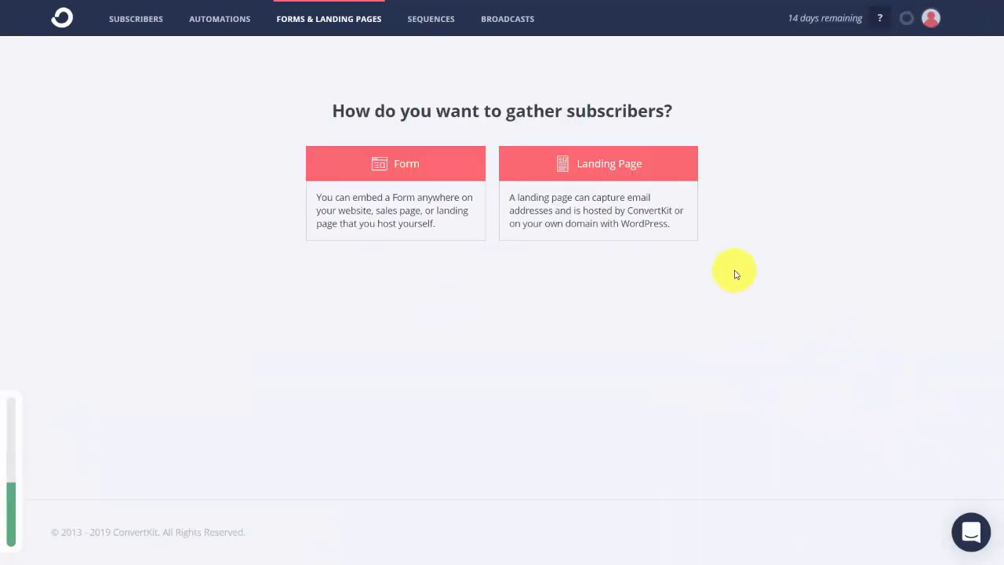
{"action": "left_click", "coordinate": [603, 200]}
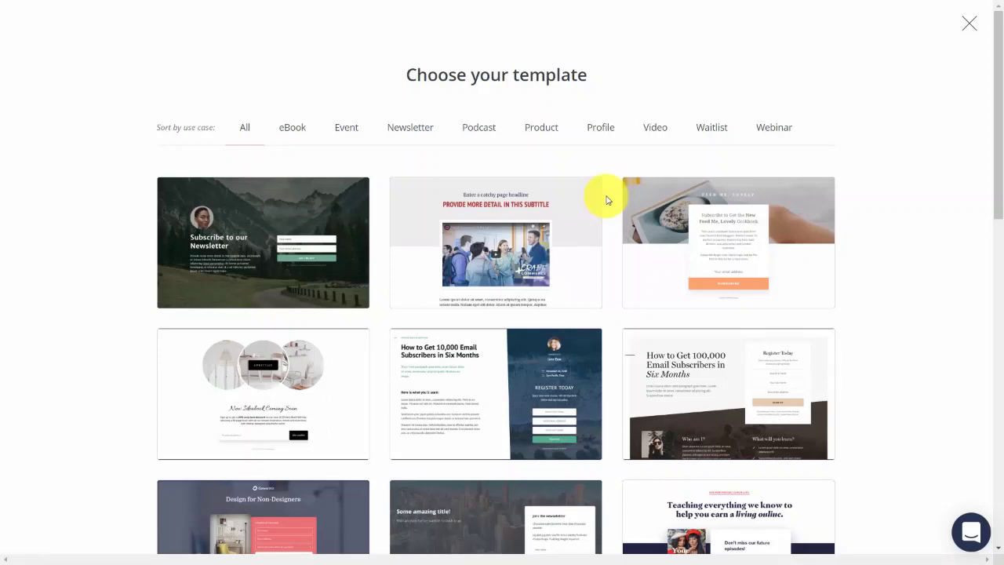
{"action": "left_click", "coordinate": [298, 132]}
{"action": "left_click", "coordinate": [350, 130]}
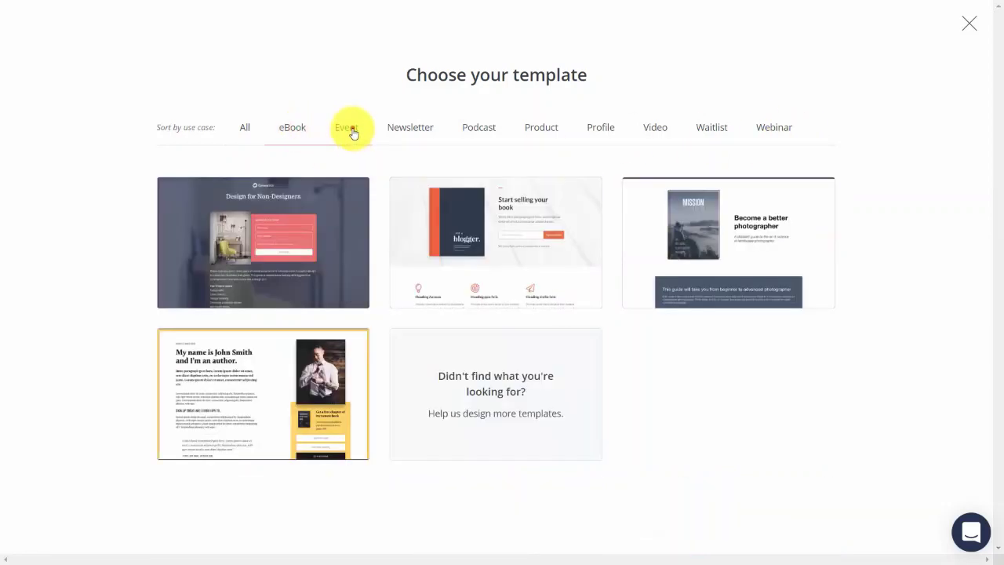
{"action": "left_click", "coordinate": [394, 130]}
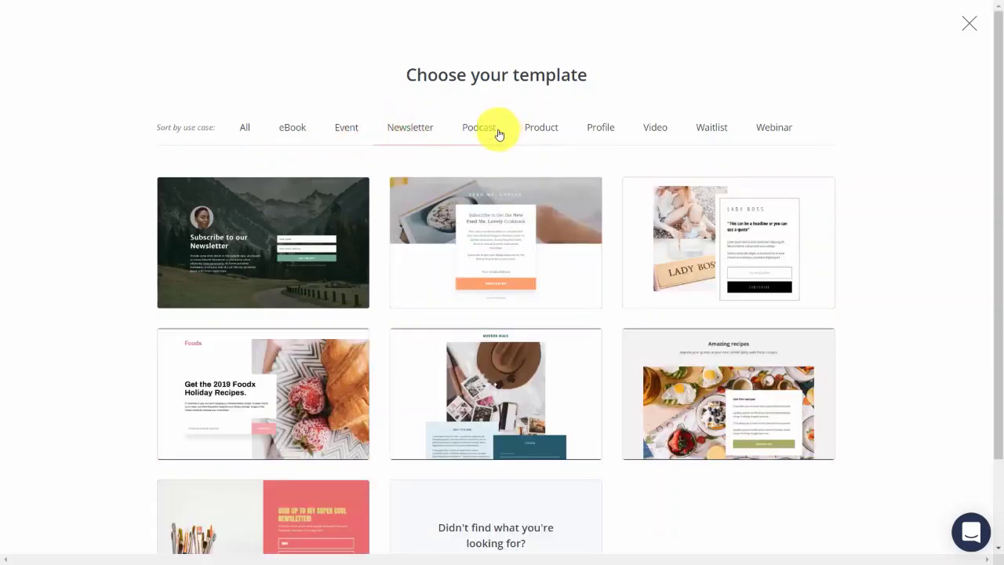
{"action": "left_click", "coordinate": [498, 132]}
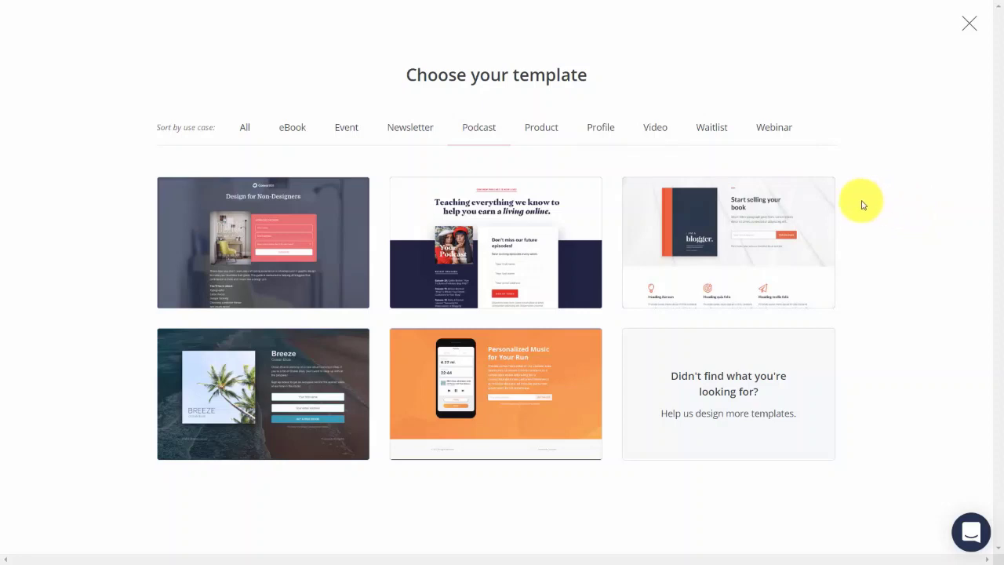
{"action": "mouse_move", "coordinate": [823, 197]}
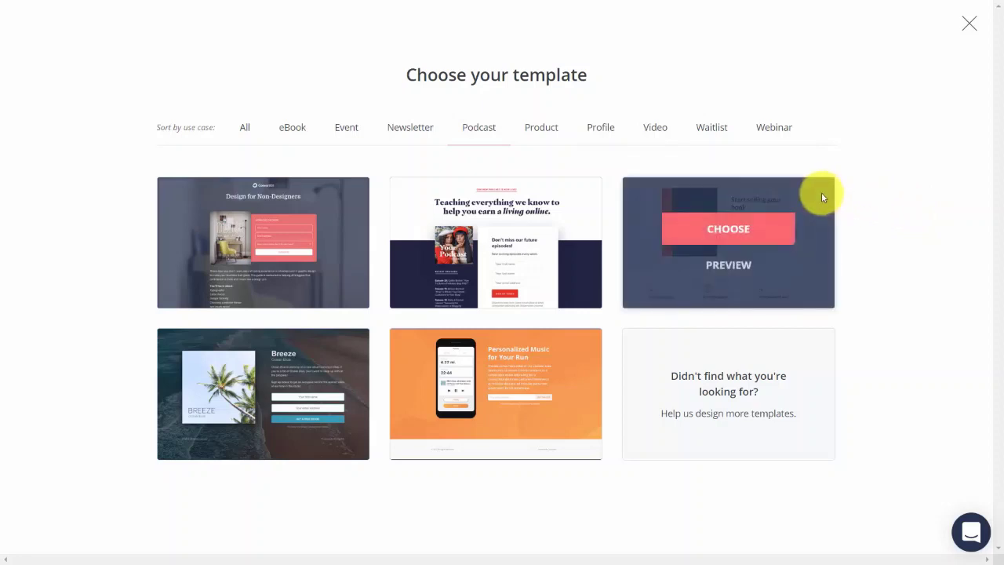
{"action": "left_click", "coordinate": [733, 231]}
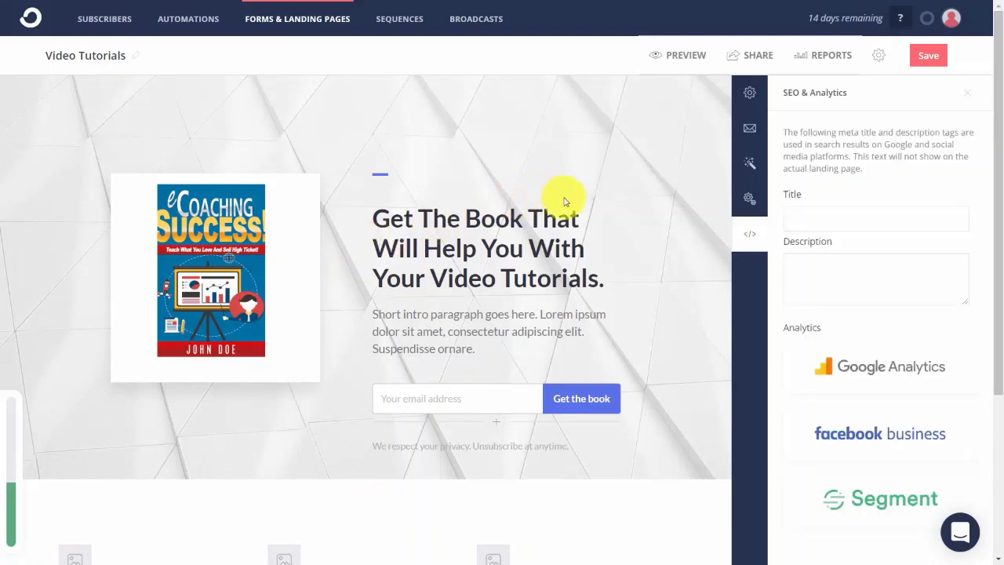
- Preview the Video Tutorials landing page at full width, return to the editor, and get its share link
{"action": "left_click", "coordinate": [679, 55]}
{"action": "left_click", "coordinate": [512, 67]}
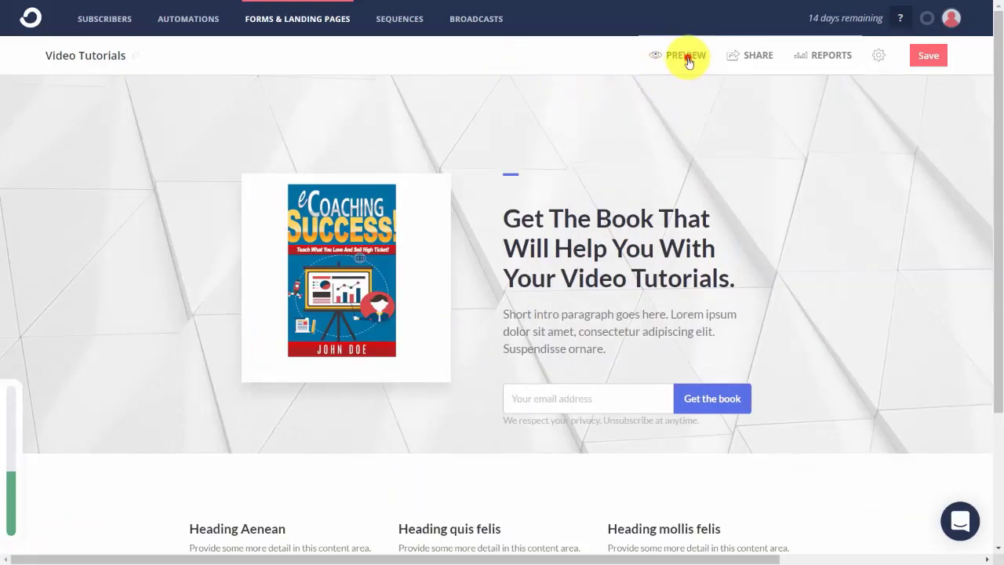
{"action": "left_click", "coordinate": [685, 58]}
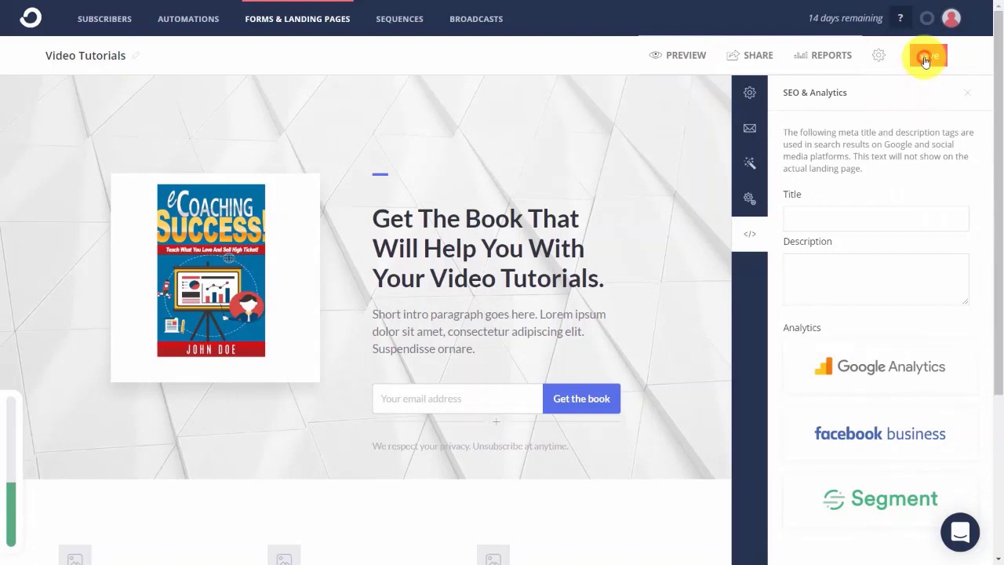
{"action": "left_click", "coordinate": [755, 58]}
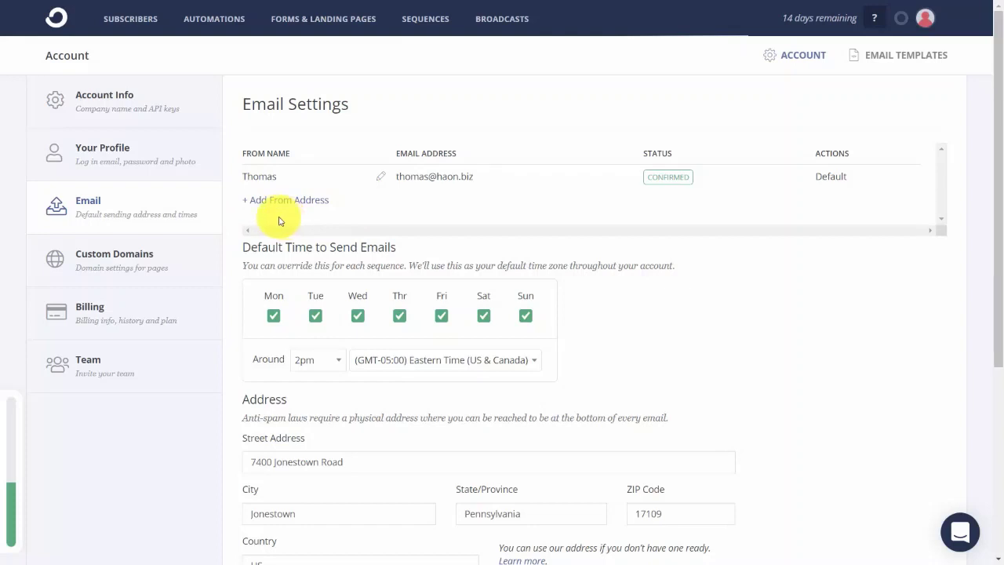
{"action": "scroll", "coordinate": [191, 322], "scroll_direction": "down", "scroll_amount": 4}
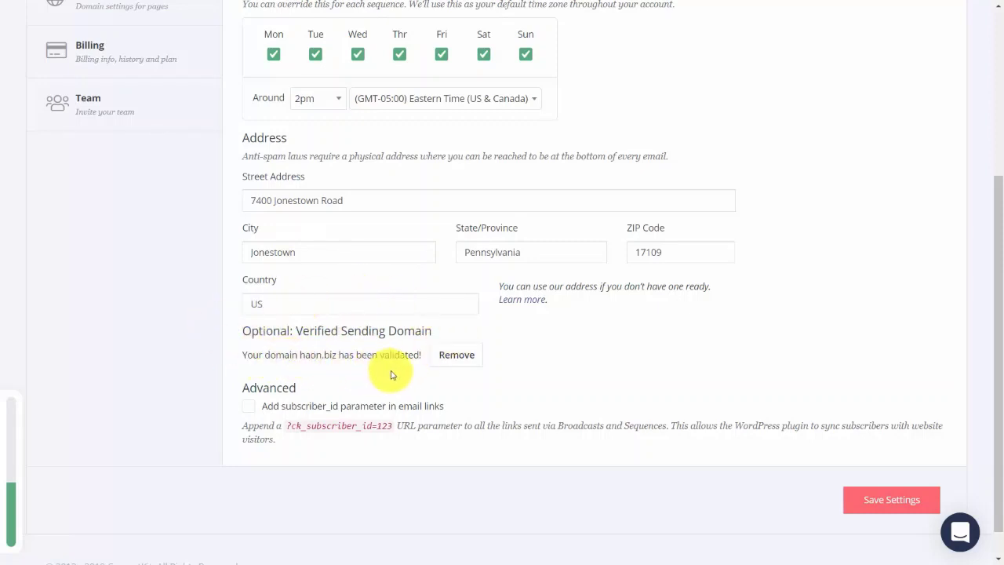
{"action": "scroll", "coordinate": [418, 372], "scroll_direction": "up", "scroll_amount": 4}
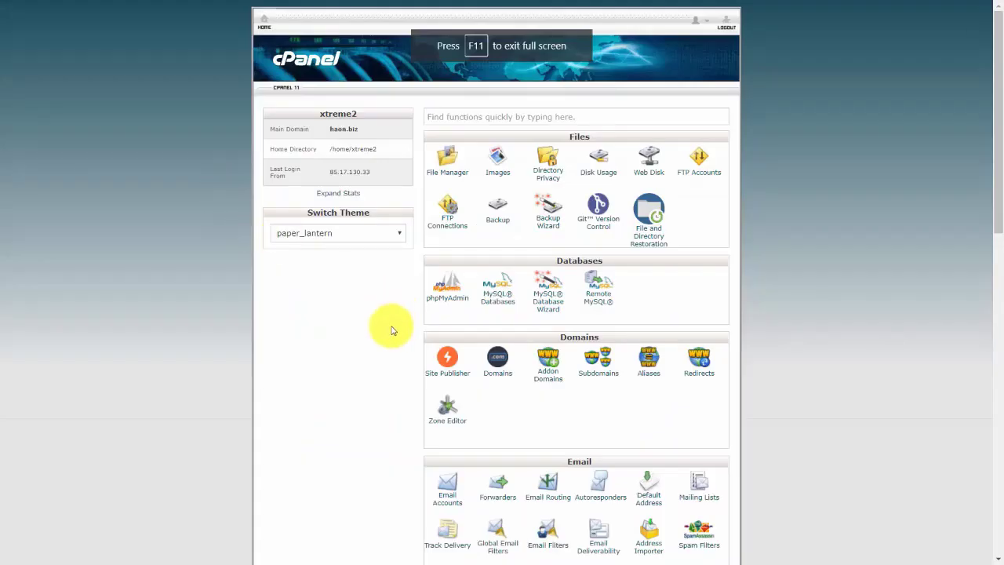
- Create a new haon.biz email account in cPanel with the sender's username and a password
{"action": "scroll", "coordinate": [286, 282], "scroll_direction": "down", "scroll_amount": 3}
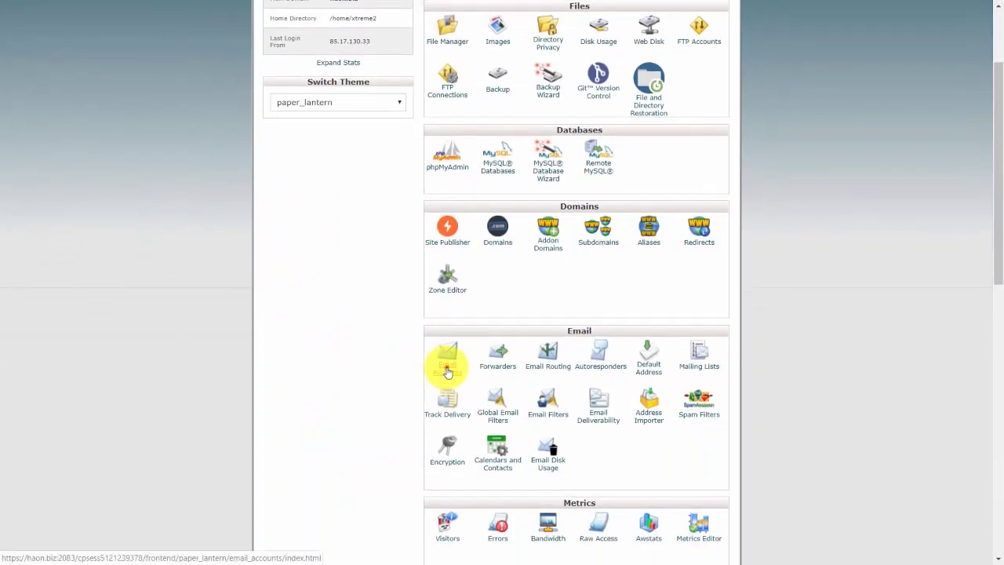
{"action": "left_click", "coordinate": [446, 367]}
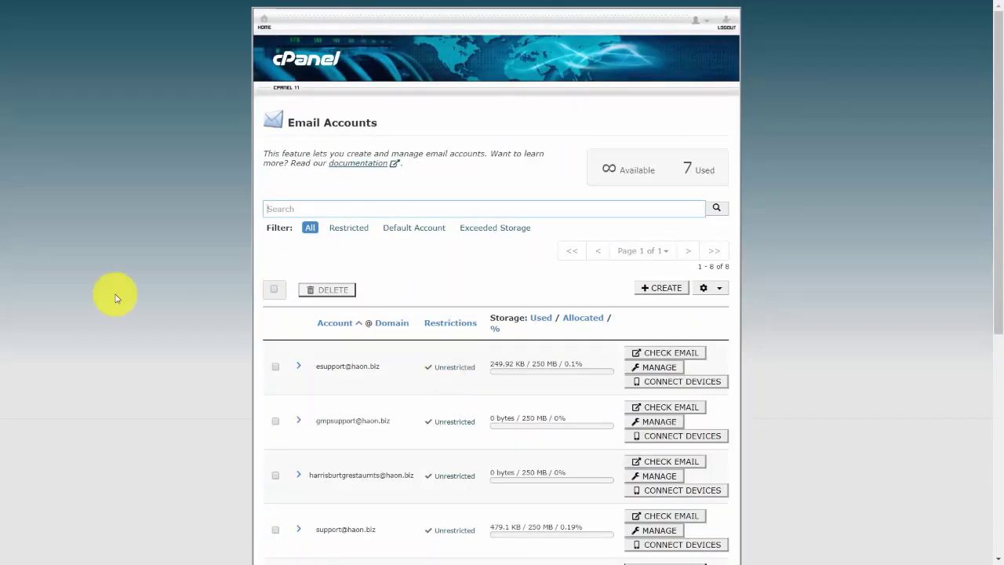
{"action": "left_click", "coordinate": [643, 288]}
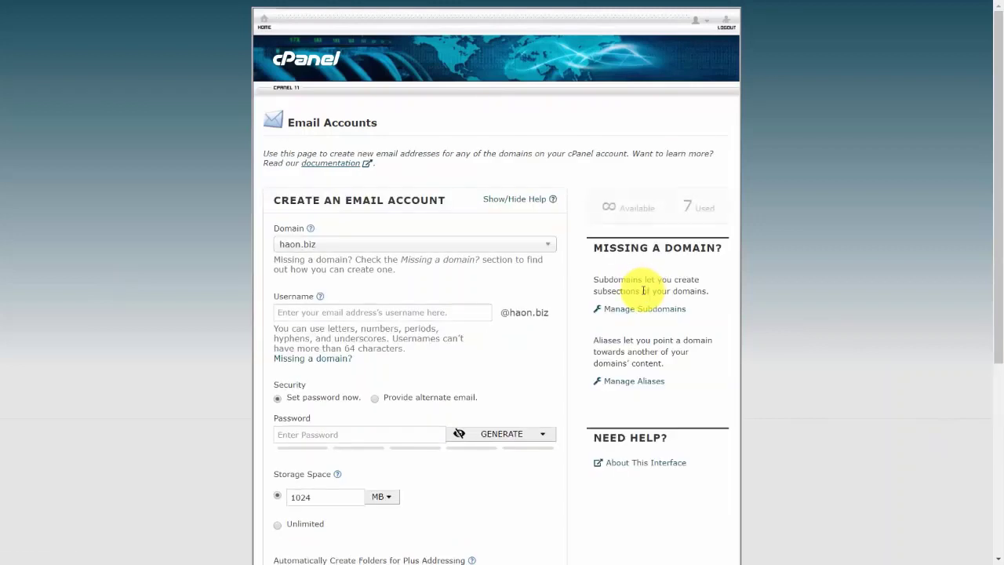
{"action": "left_click", "coordinate": [362, 310]}
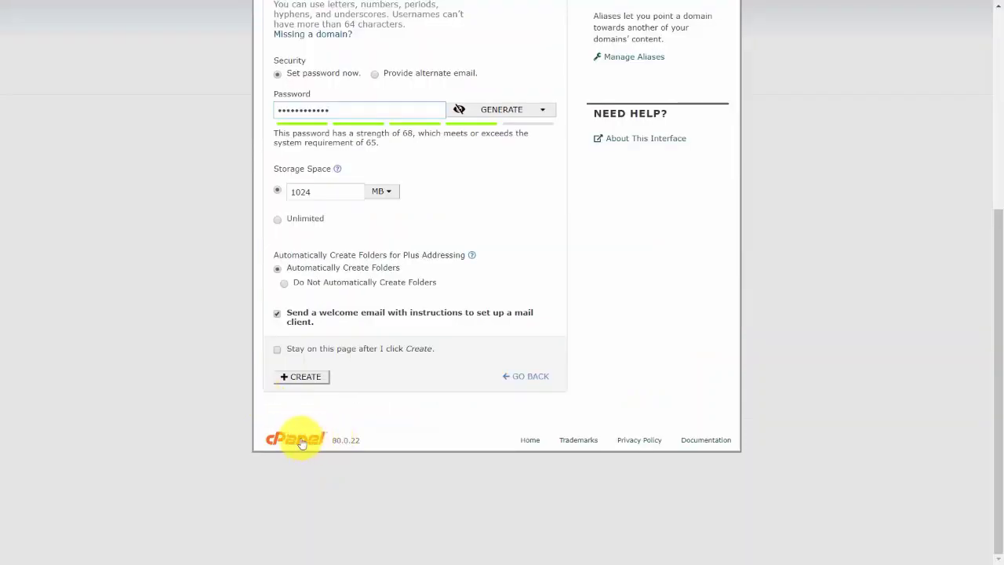
{"action": "left_click", "coordinate": [299, 380]}
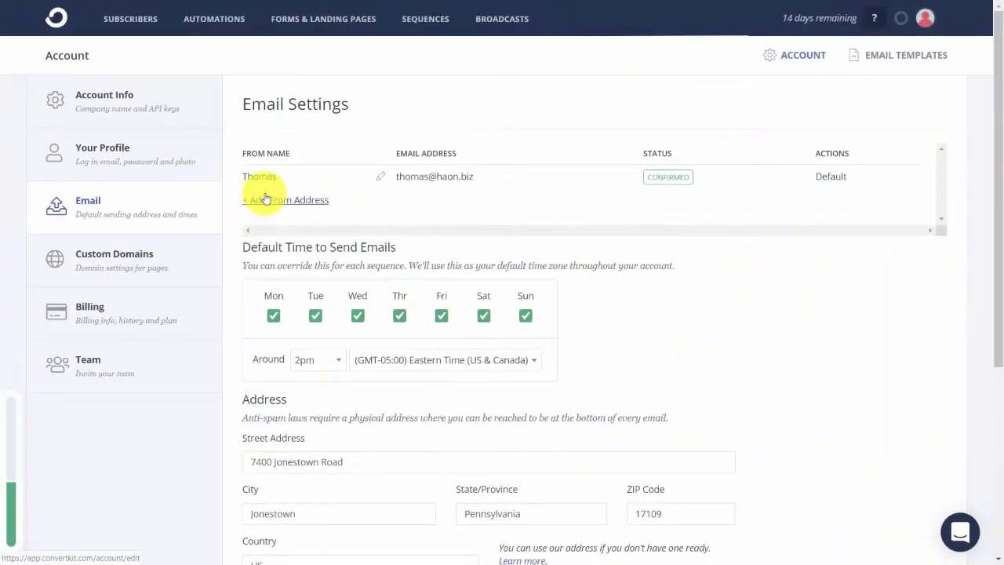
- Add the new haon.biz mailbox as a second From address with its sender name
{"action": "left_click", "coordinate": [270, 199]}
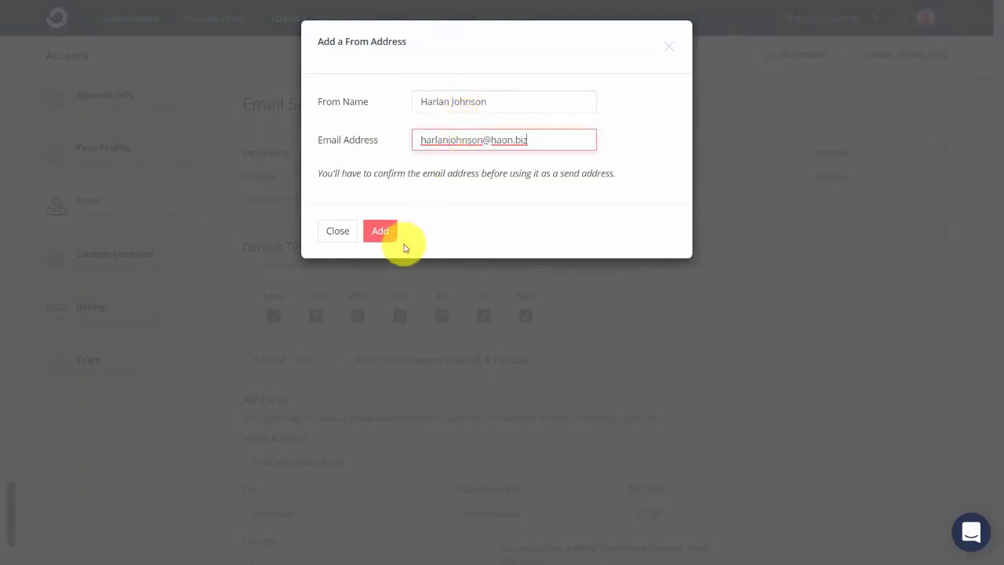
{"action": "left_click", "coordinate": [384, 230]}
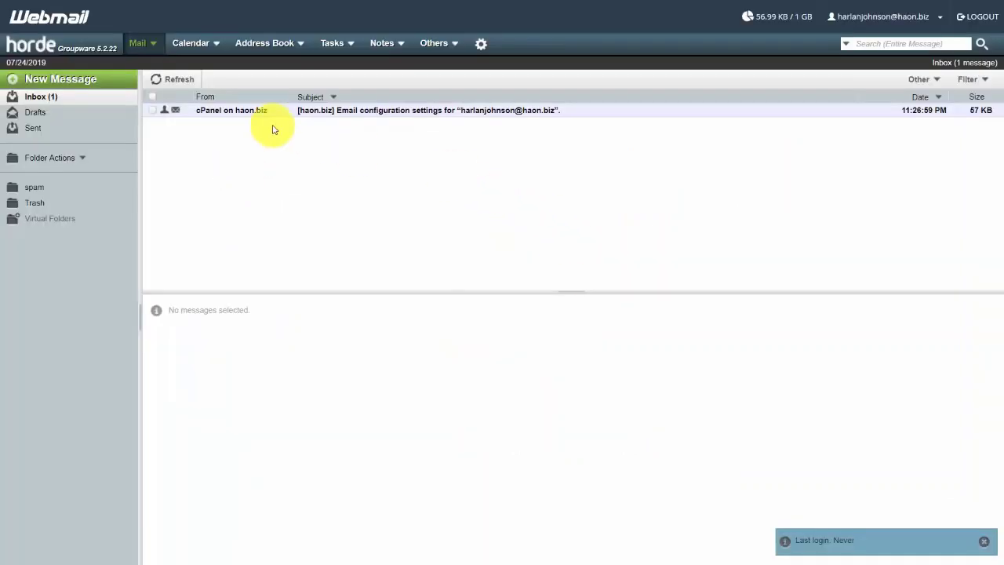
- Refresh the Horde inbox and open ConvertKit's verification email
{"action": "left_click", "coordinate": [176, 81]}
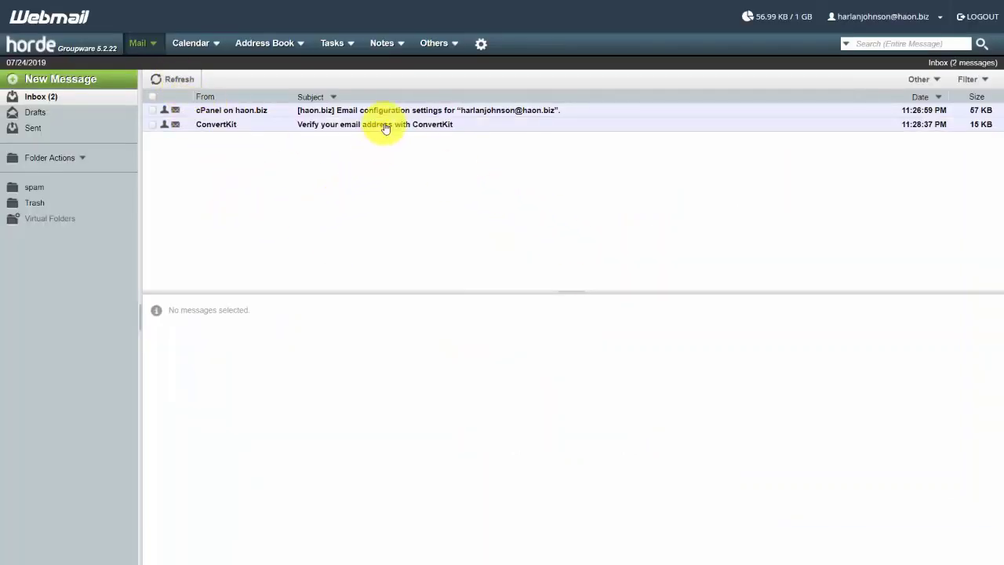
{"action": "left_click", "coordinate": [385, 128]}
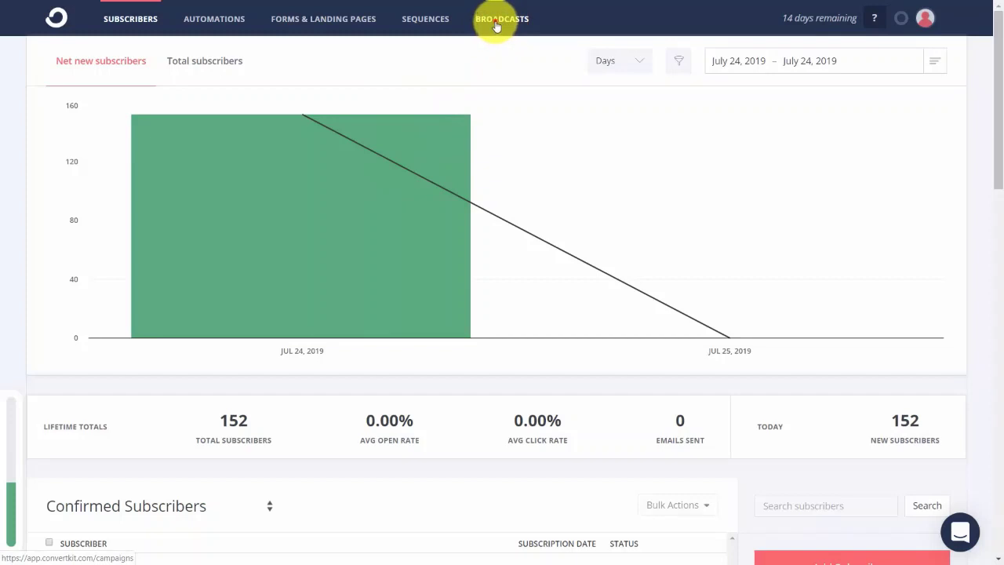
- Start a new broadcast with the newly confirmed second address as its sender
{"action": "left_click", "coordinate": [496, 24]}
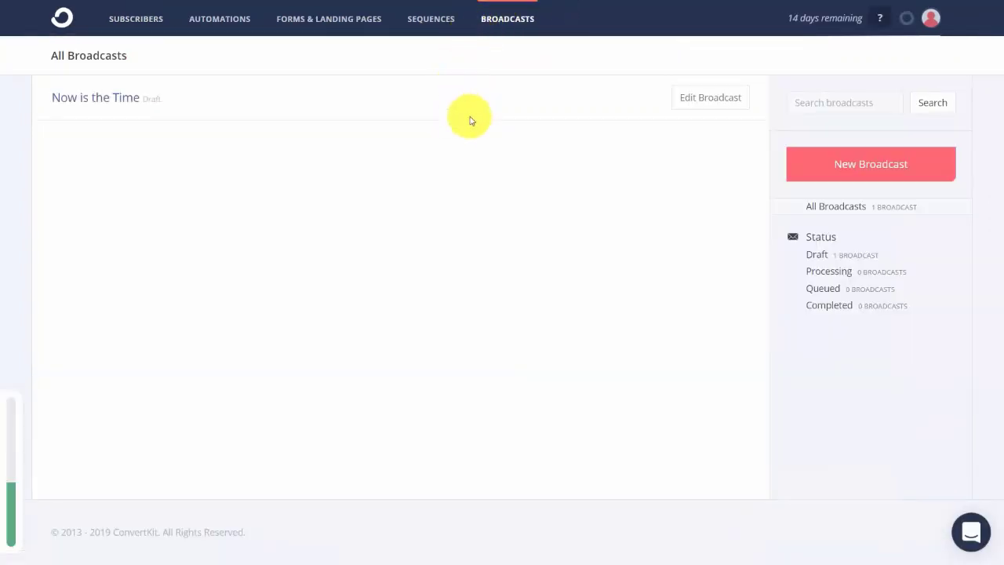
{"action": "left_click", "coordinate": [860, 168]}
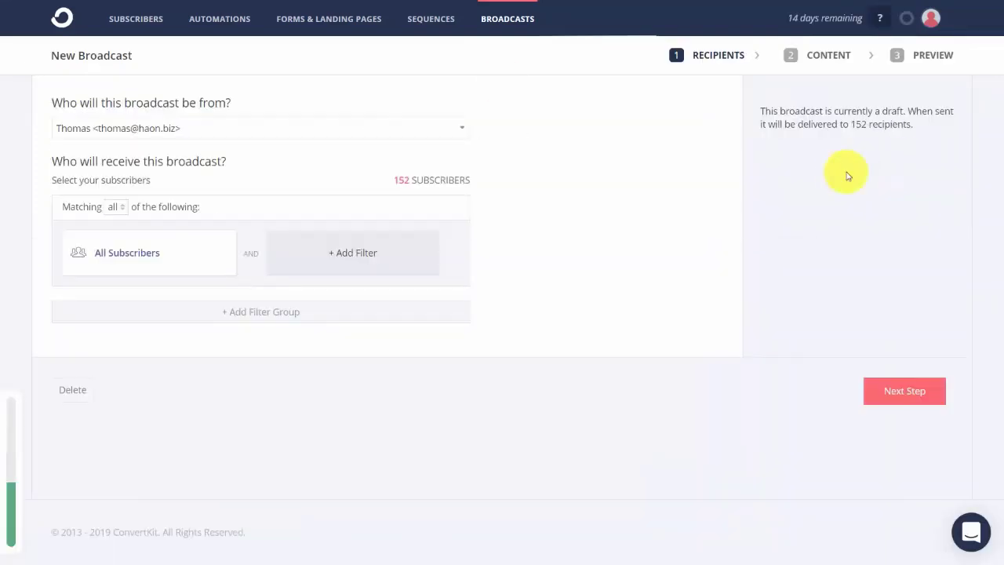
{"action": "left_click", "coordinate": [459, 125]}
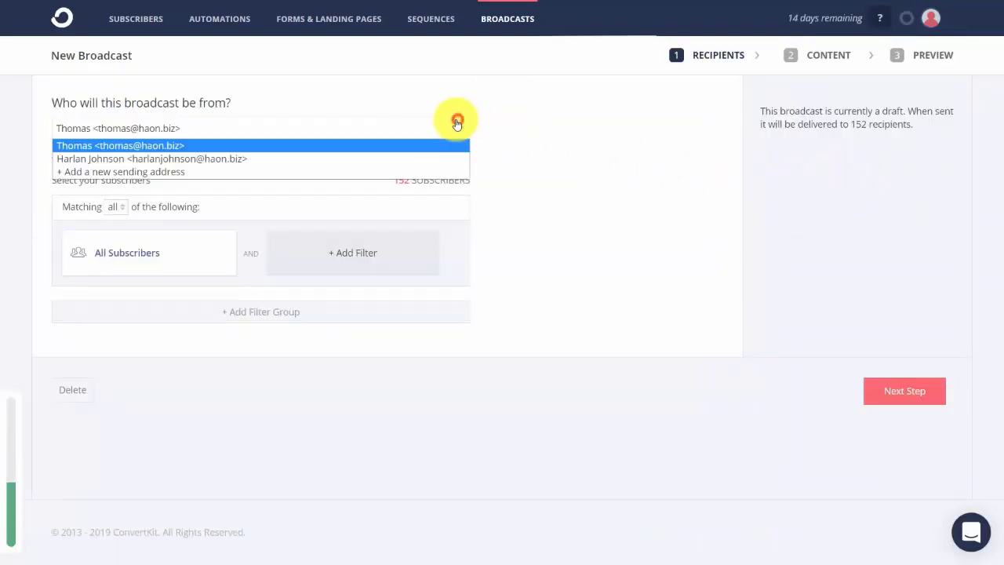
{"action": "left_click", "coordinate": [417, 158]}
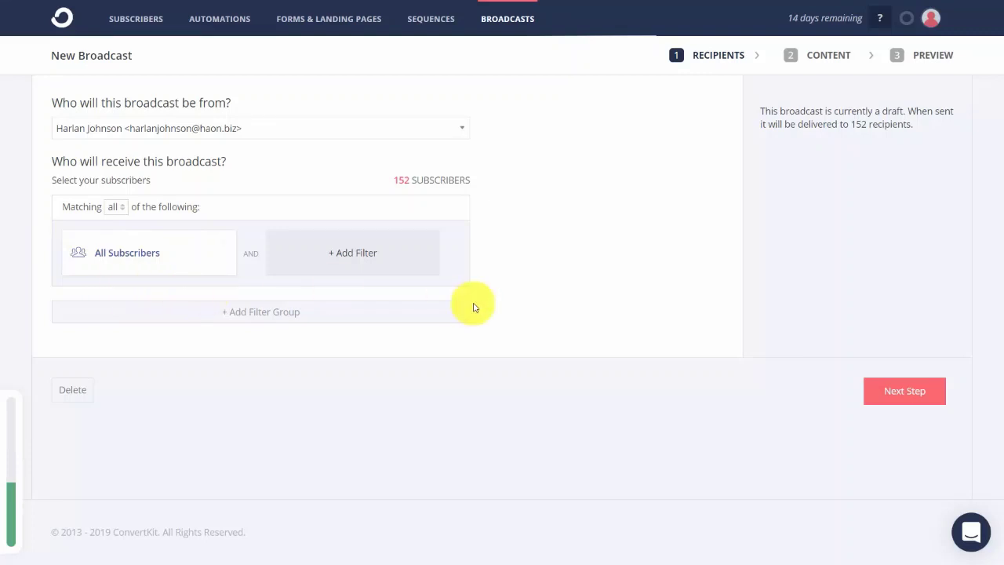
- Add a Subscribed to > Tags filter for Video Tutorials Live, narrowing recipients from 152 to 1
{"action": "left_click", "coordinate": [353, 259]}
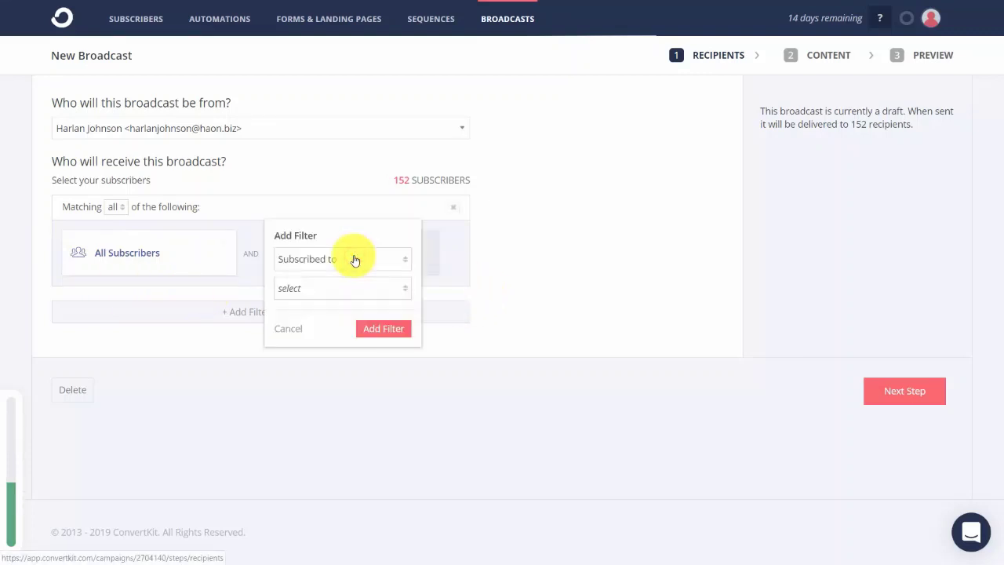
{"action": "left_click", "coordinate": [390, 290]}
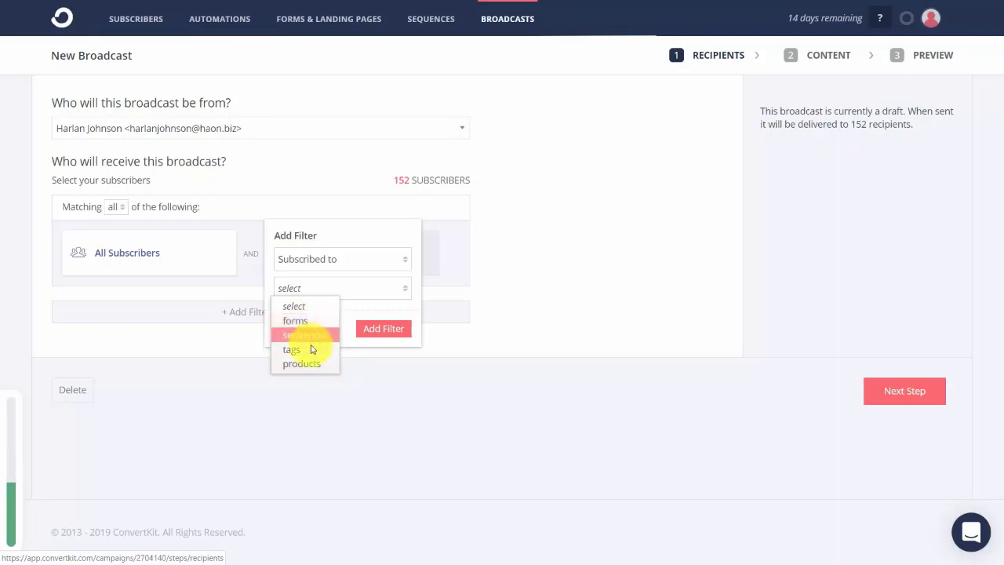
{"action": "left_click", "coordinate": [310, 349]}
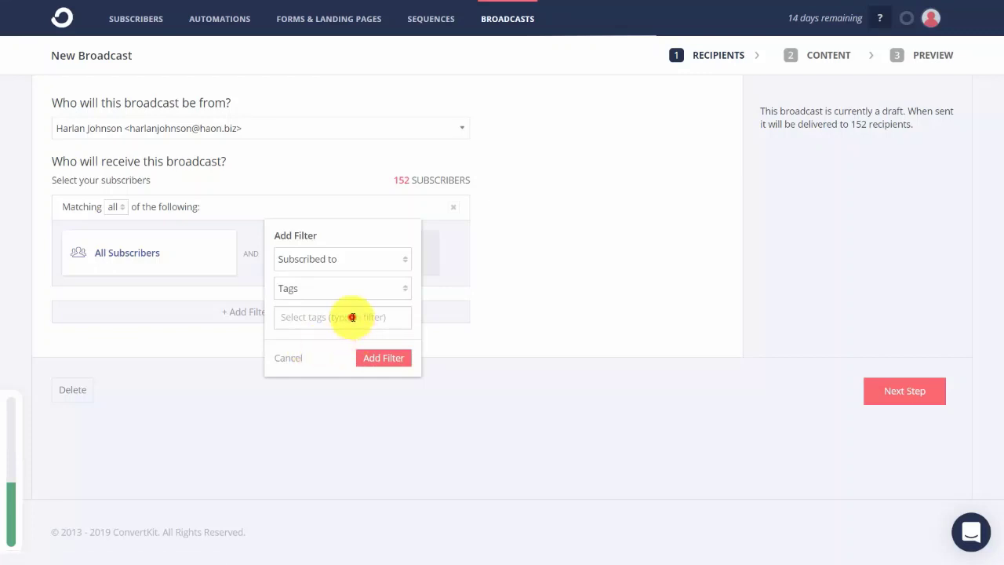
{"action": "left_click", "coordinate": [352, 316]}
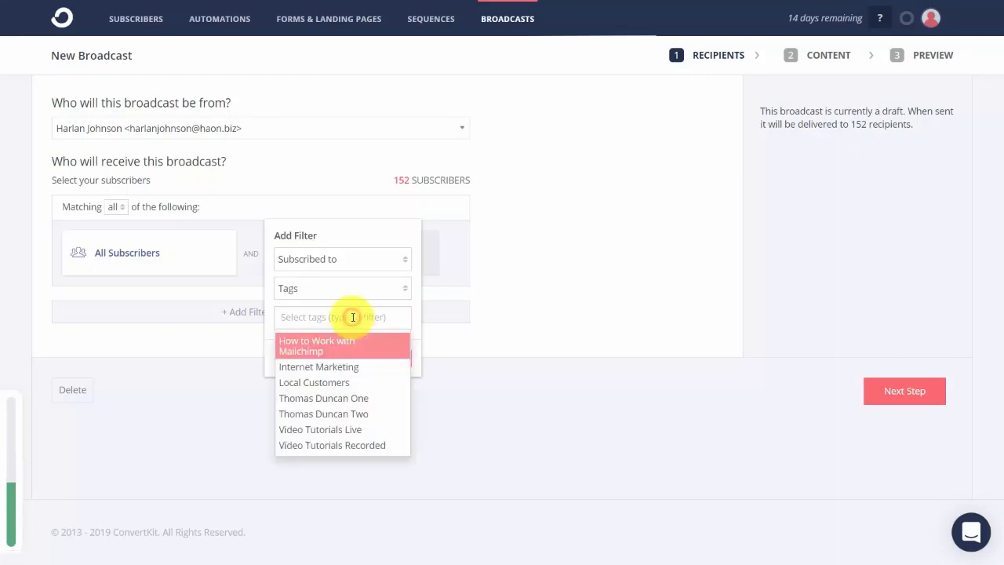
{"action": "left_click", "coordinate": [337, 431]}
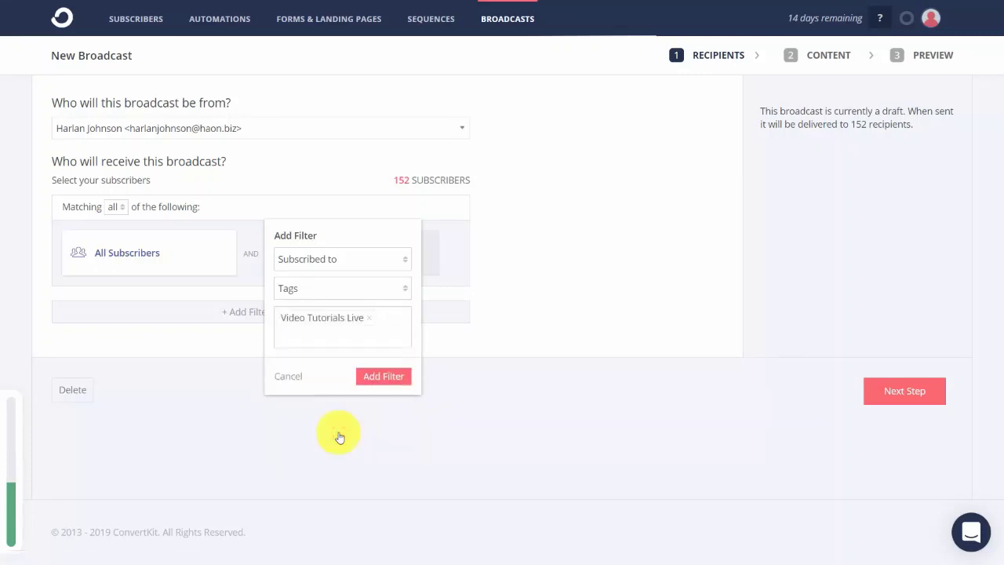
{"action": "left_click", "coordinate": [377, 378]}
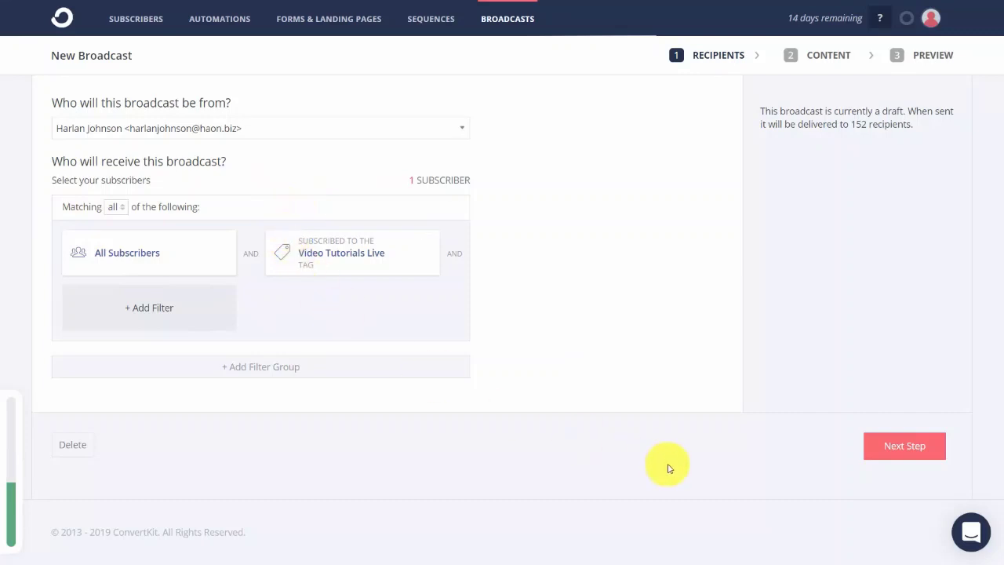
- Replace the subject with 'Now is the Time for All' and paste six sample sentences into the body
{"action": "left_click", "coordinate": [872, 447]}
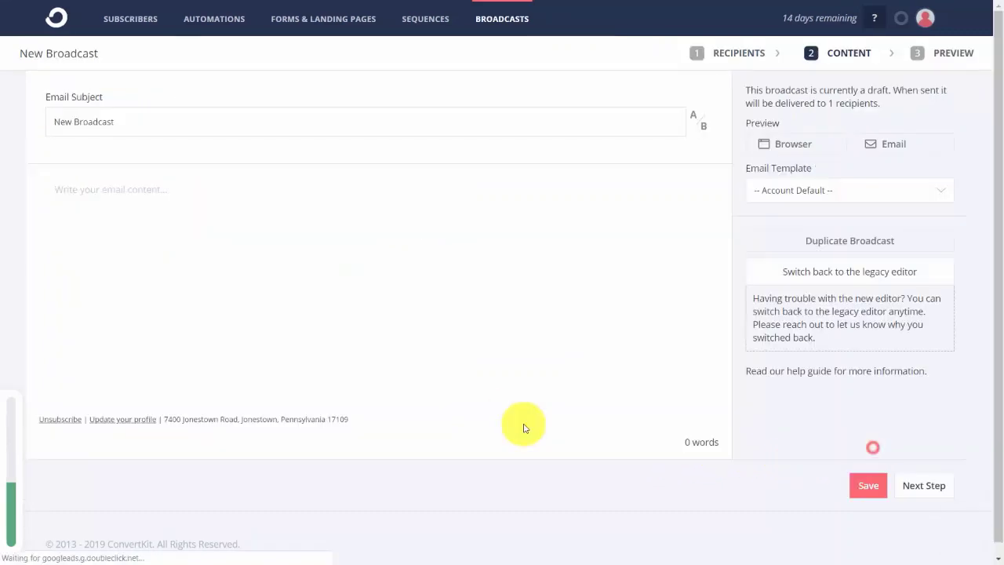
{"action": "triple_click", "coordinate": [208, 119]}
{"action": "type", "text": "Now is the Time for All"}
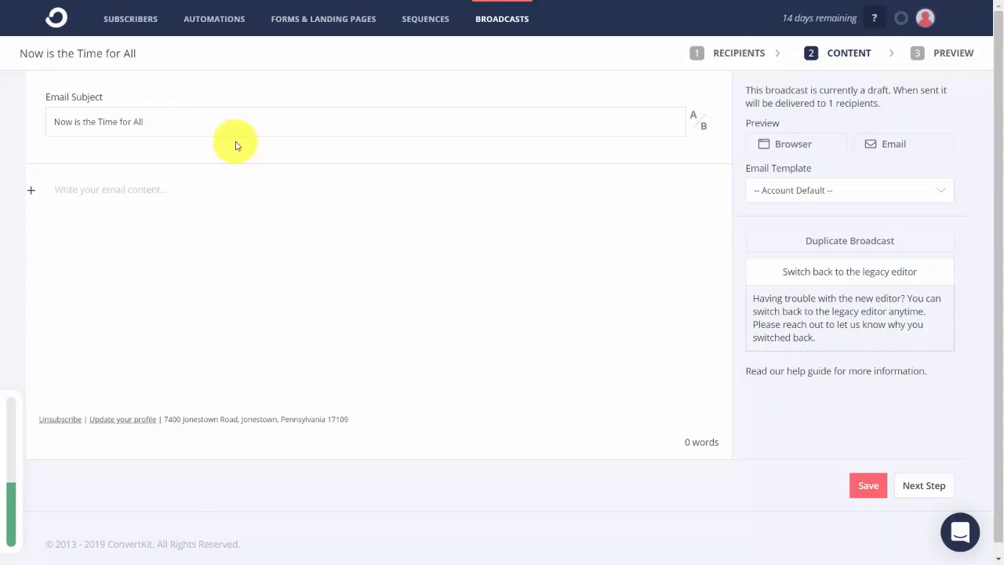
{"action": "key", "text": "Tab"}
{"action": "type", "text": "Now is the time for all good men to come to the aid of their country. Now is the time for all good men to come to the aid of their country. Now is the time for all good men to come to the aid of their country. Now is the time for all good men to come to the aid of their country. Now is the time for all good men to come to the aid of their country. Now is the time for all good men to come to the aid of their country."}
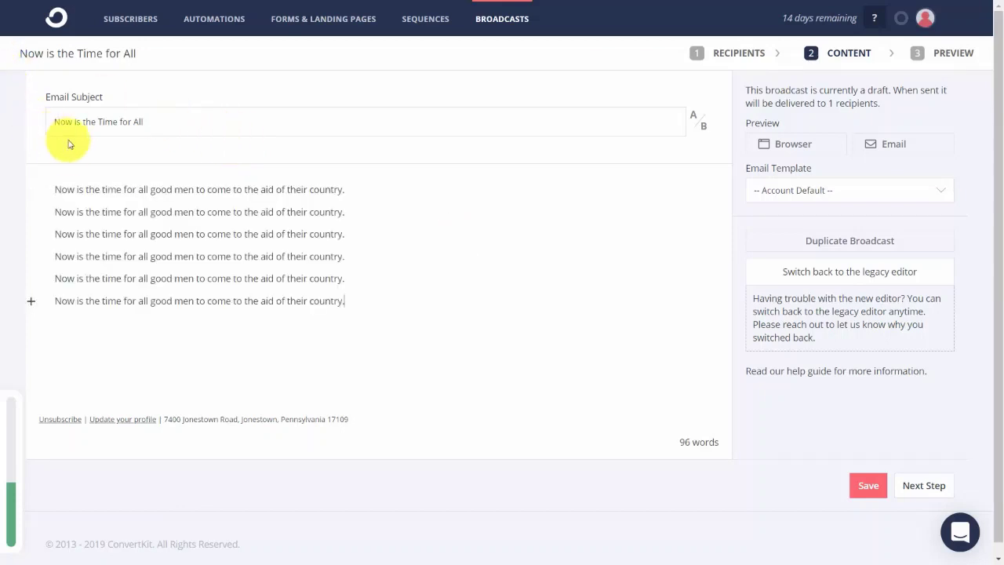
{"action": "left_click_drag", "start_coordinate": [49, 190], "coordinate": [356, 191]}
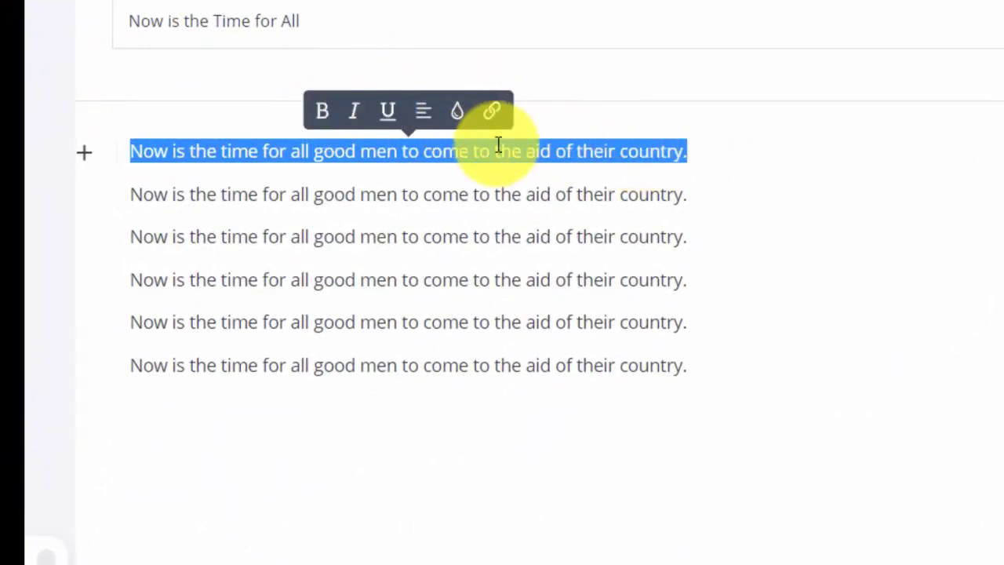
- Insert the {{ subscriber.first_name }} snippet on a new empty line above the first sentence
{"action": "left_click", "coordinate": [85, 195]}
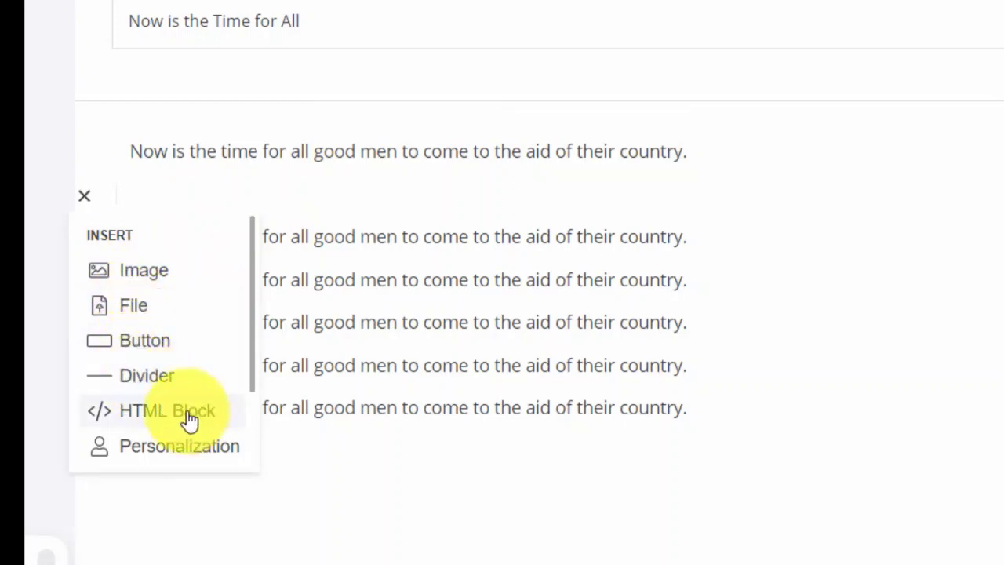
{"action": "left_click", "coordinate": [120, 154]}
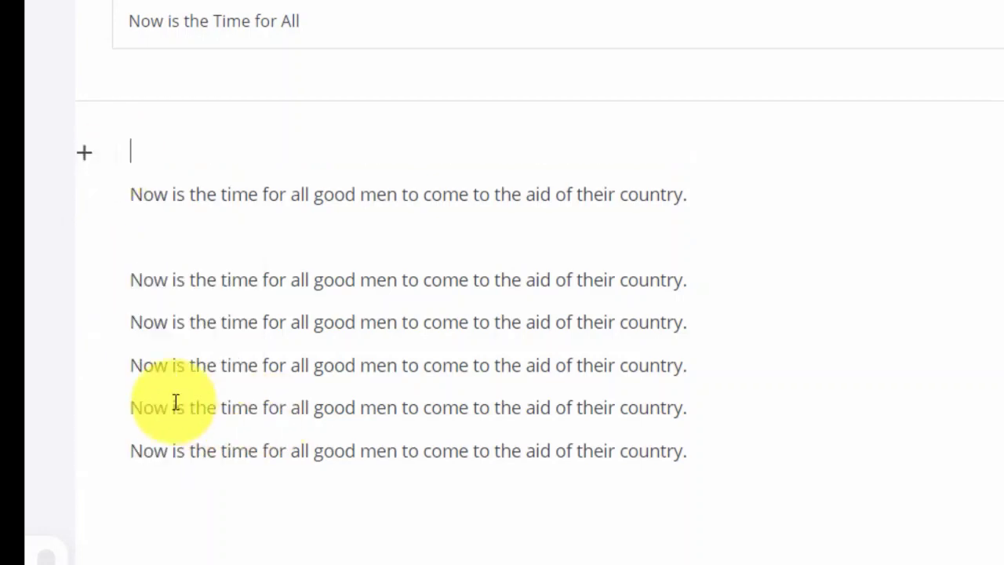
{"action": "left_click", "coordinate": [84, 154]}
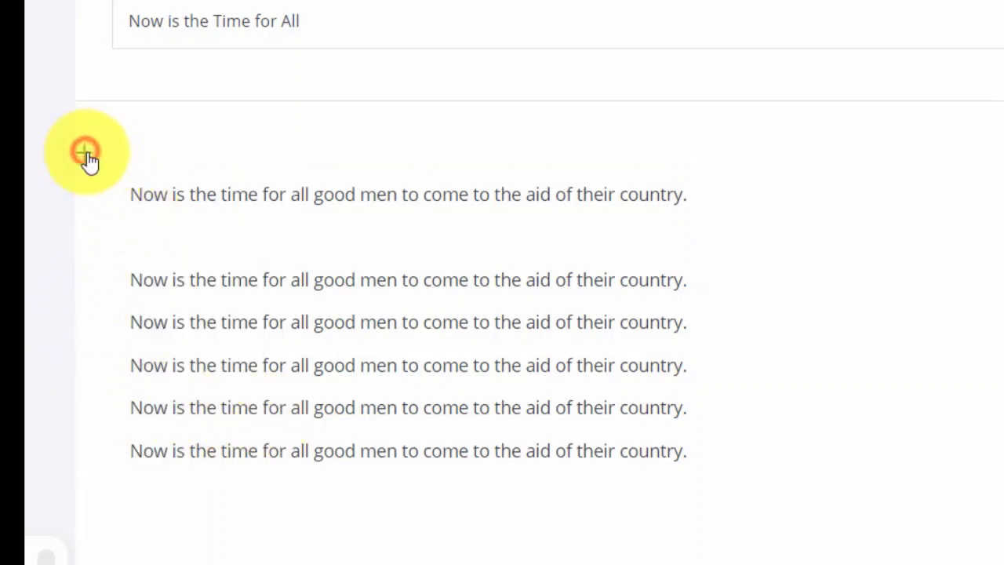
{"action": "left_click", "coordinate": [168, 405]}
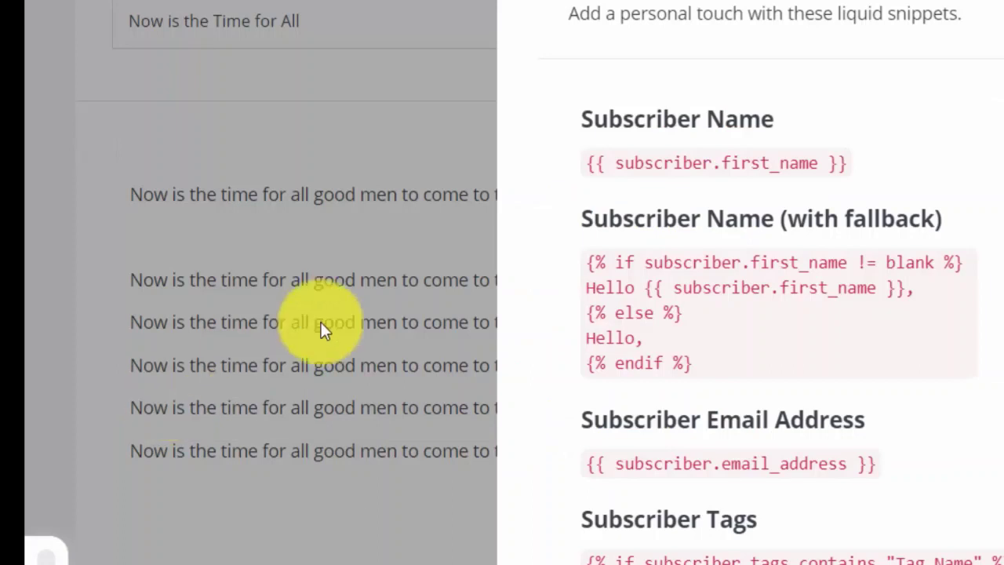
{"action": "left_click", "coordinate": [721, 166]}
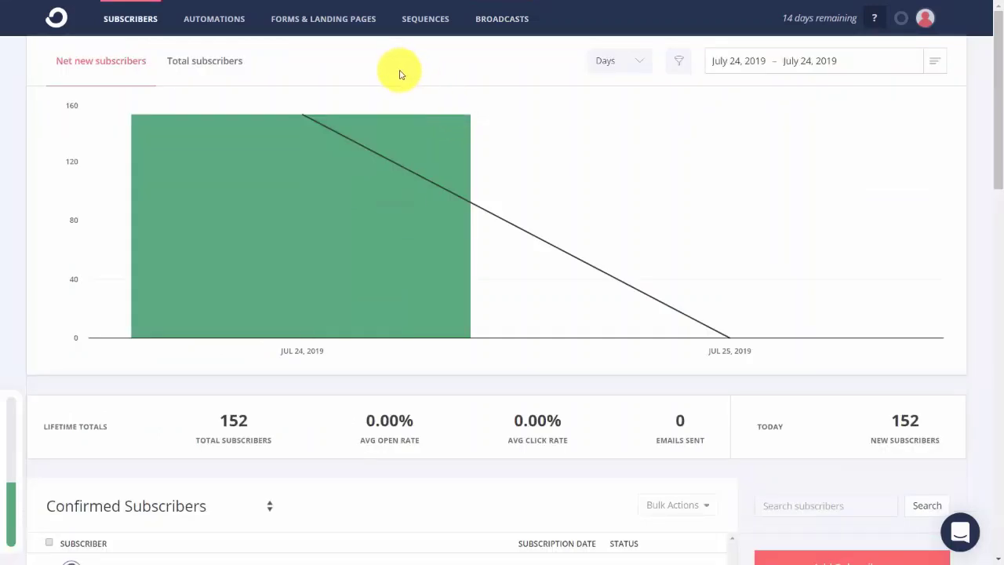
- Create another new broadcast and choose the second sender address as its From address
{"action": "left_click", "coordinate": [495, 26]}
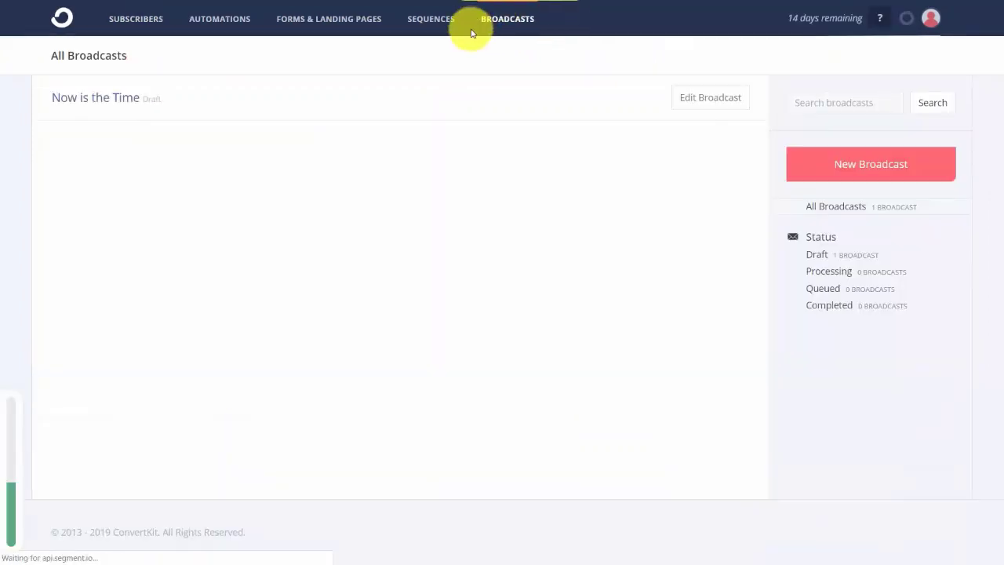
{"action": "left_click", "coordinate": [857, 170]}
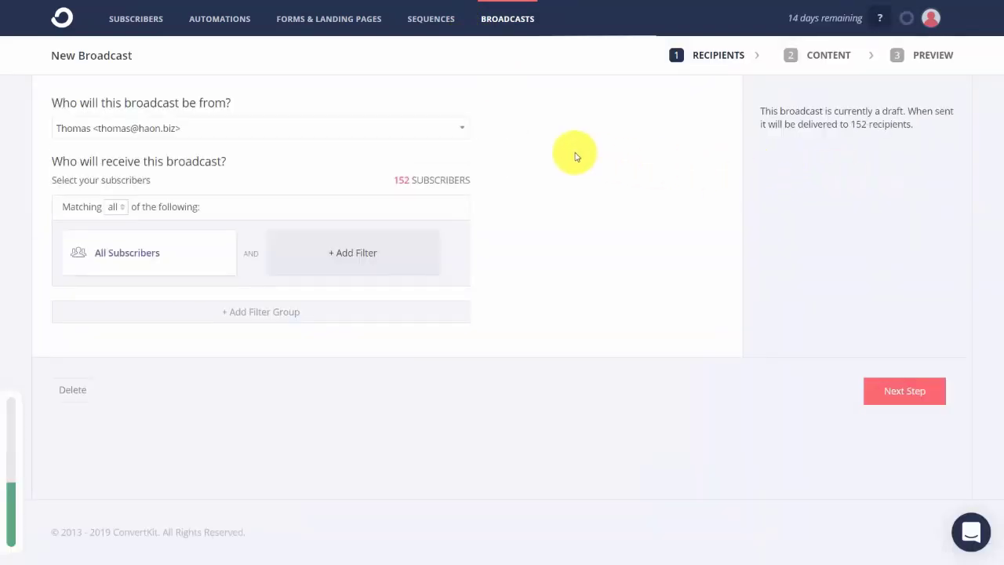
{"action": "left_click", "coordinate": [453, 125]}
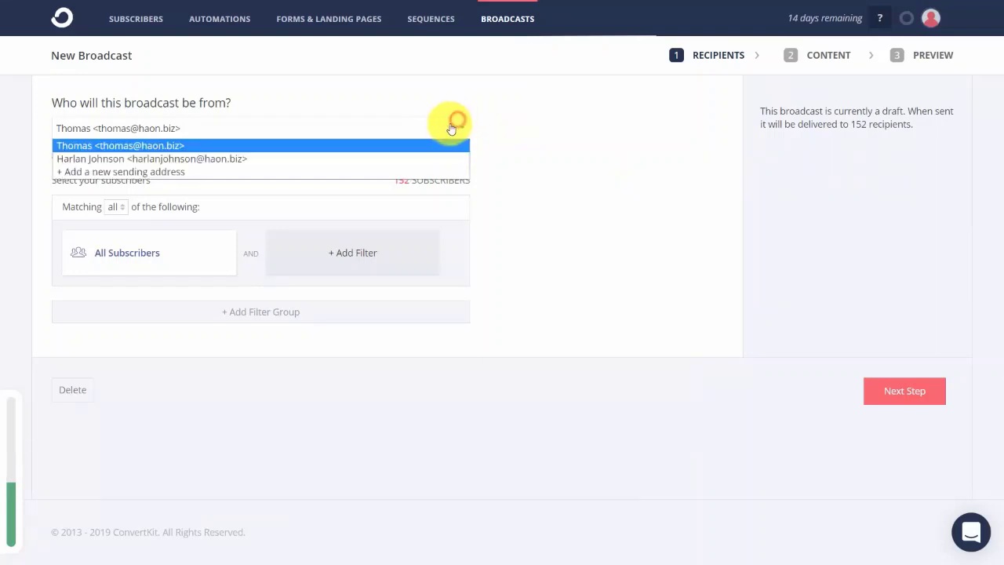
{"action": "left_click", "coordinate": [415, 159]}
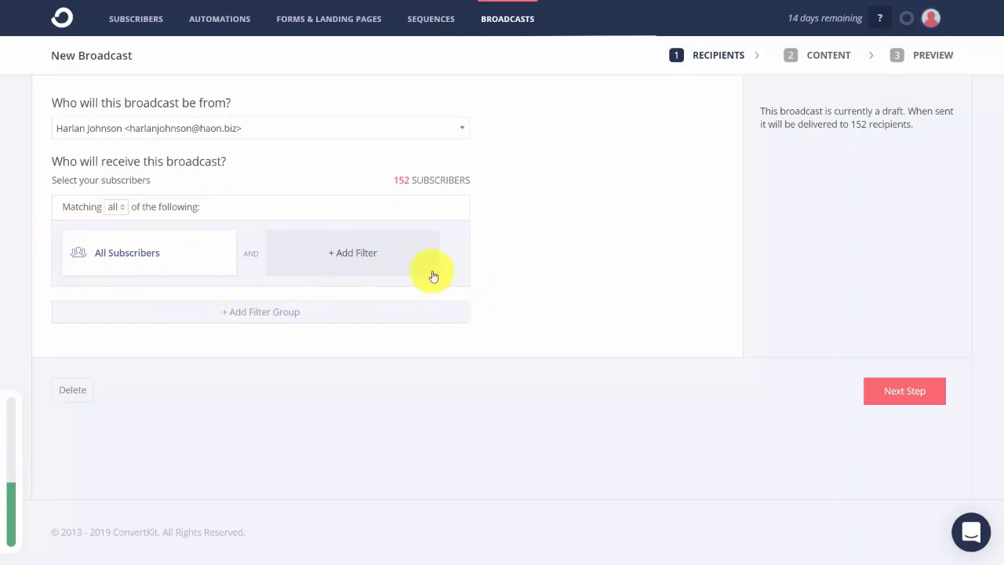
- Filter this broadcast's recipients by the Video Tutorials Live tag, leaving 1 subscriber
{"action": "left_click", "coordinate": [354, 258]}
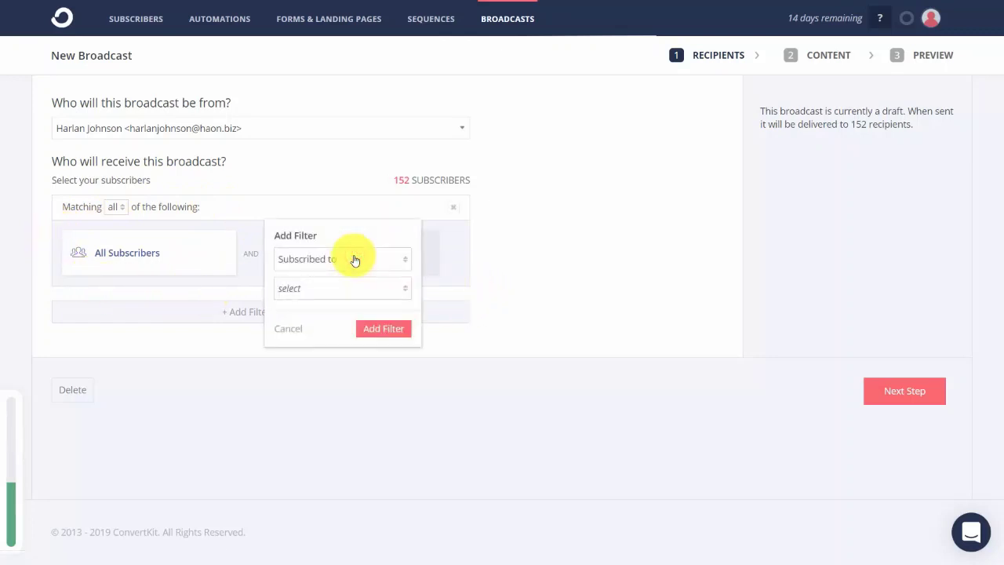
{"action": "left_click", "coordinate": [390, 288]}
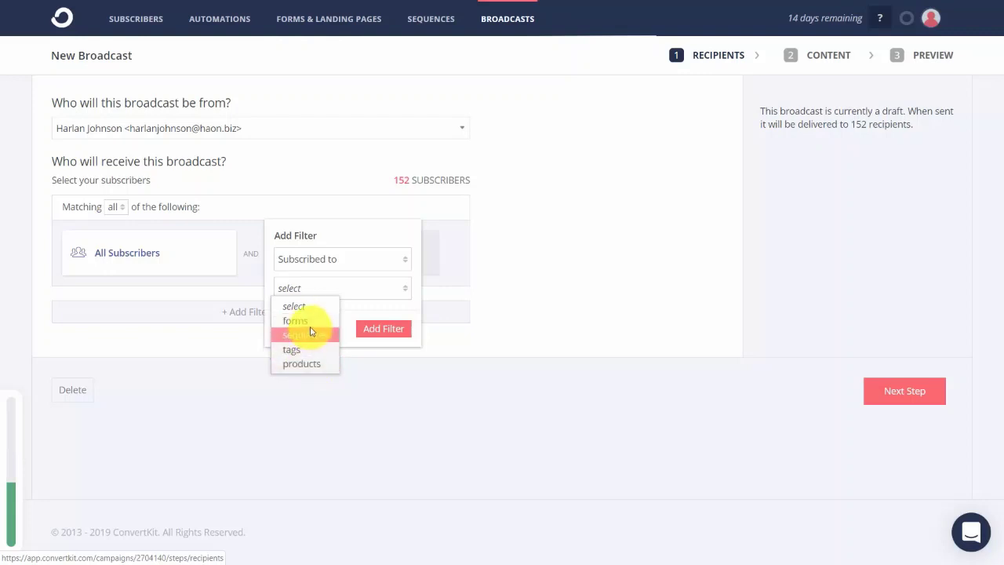
{"action": "left_click", "coordinate": [311, 350]}
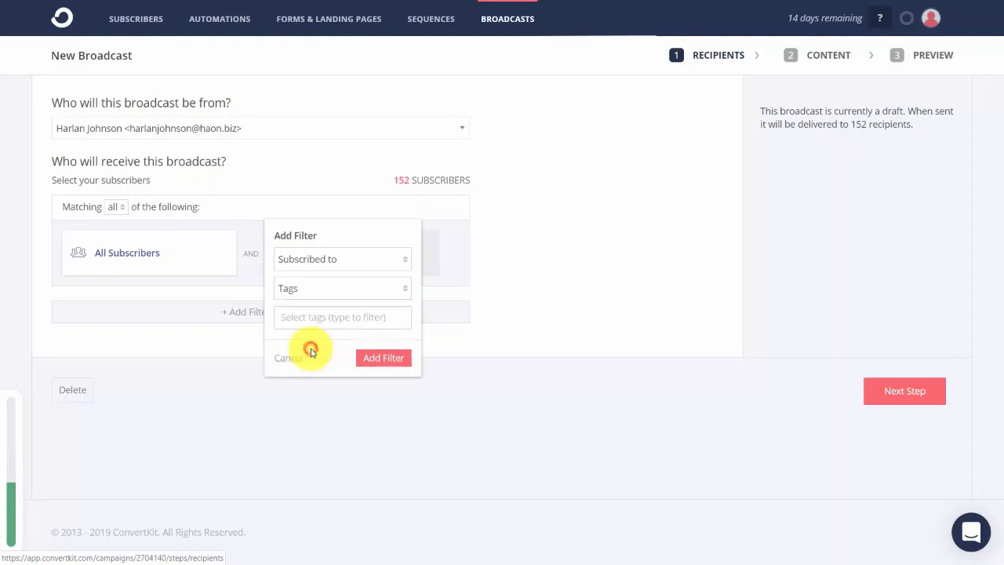
{"action": "left_click", "coordinate": [351, 318]}
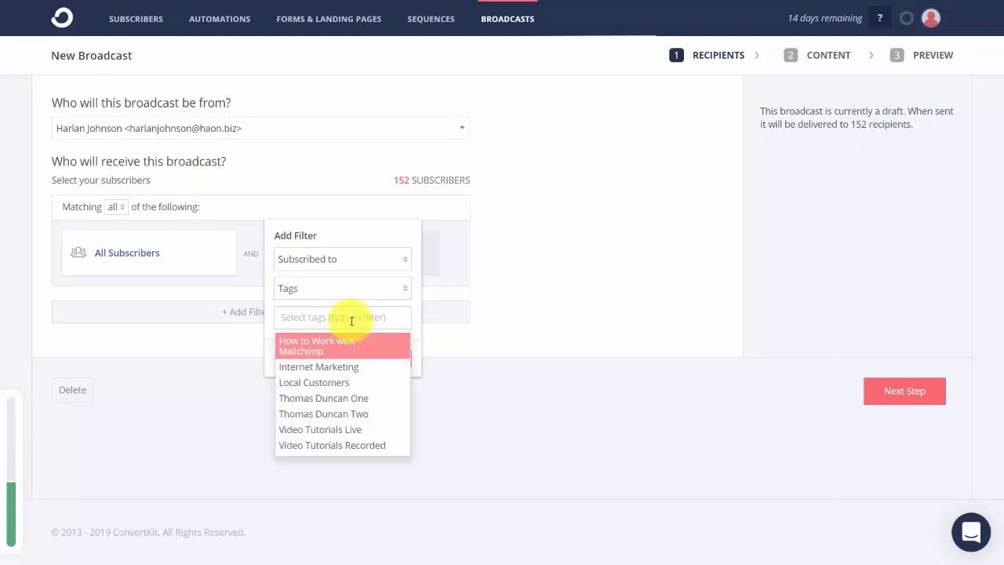
{"action": "left_click", "coordinate": [335, 429]}
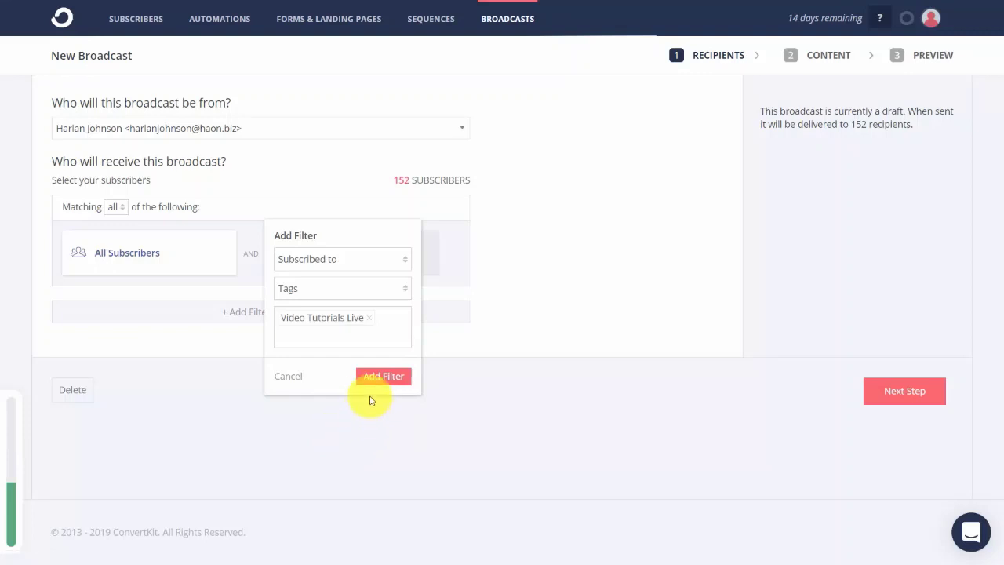
{"action": "left_click", "coordinate": [376, 378]}
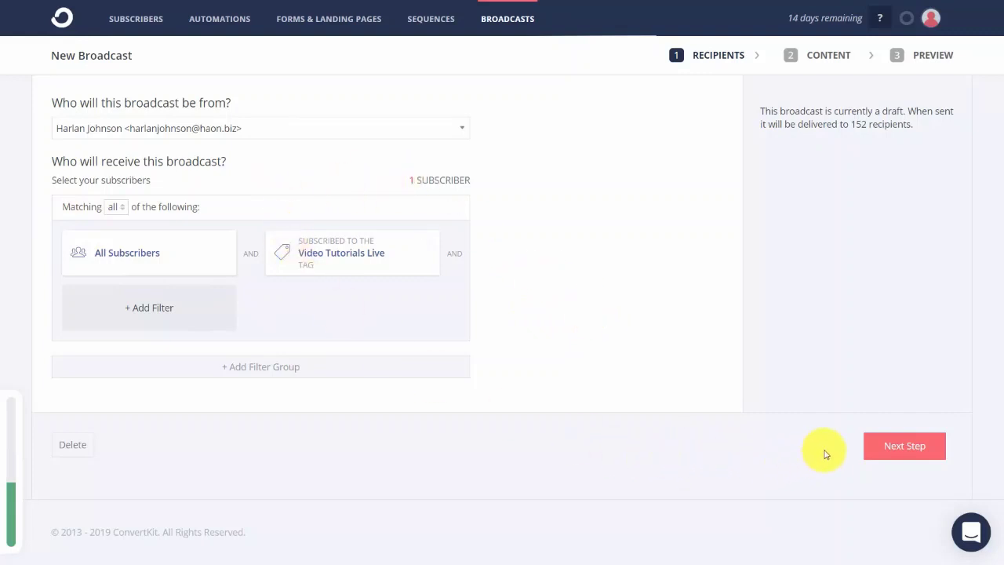
- Set the subject to 'Now is the Time for All' and paste six 'Now is the time…' lines into the body
{"action": "left_click", "coordinate": [873, 452]}
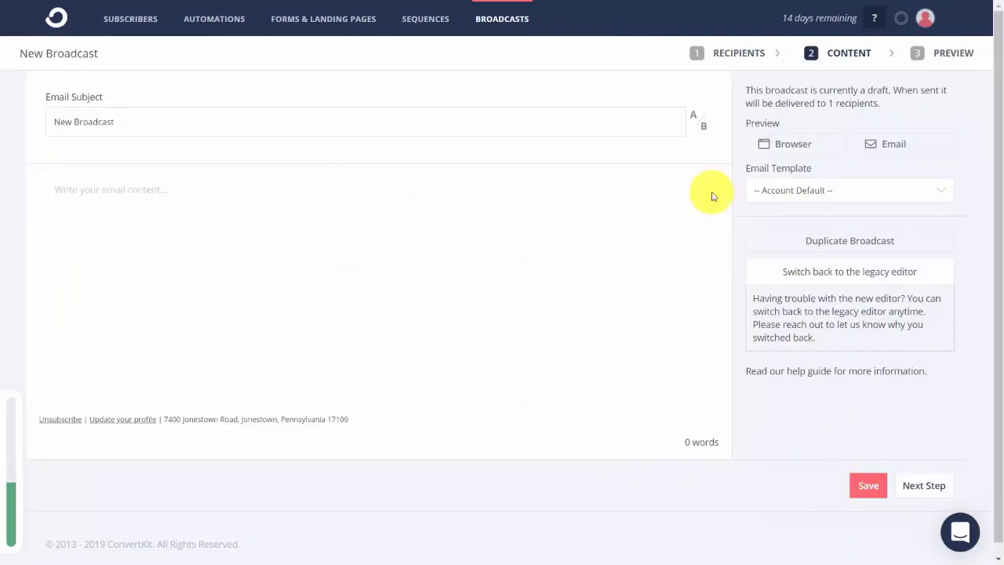
{"action": "triple_click", "coordinate": [210, 118]}
{"action": "type", "text": "Now is the Time for All"}
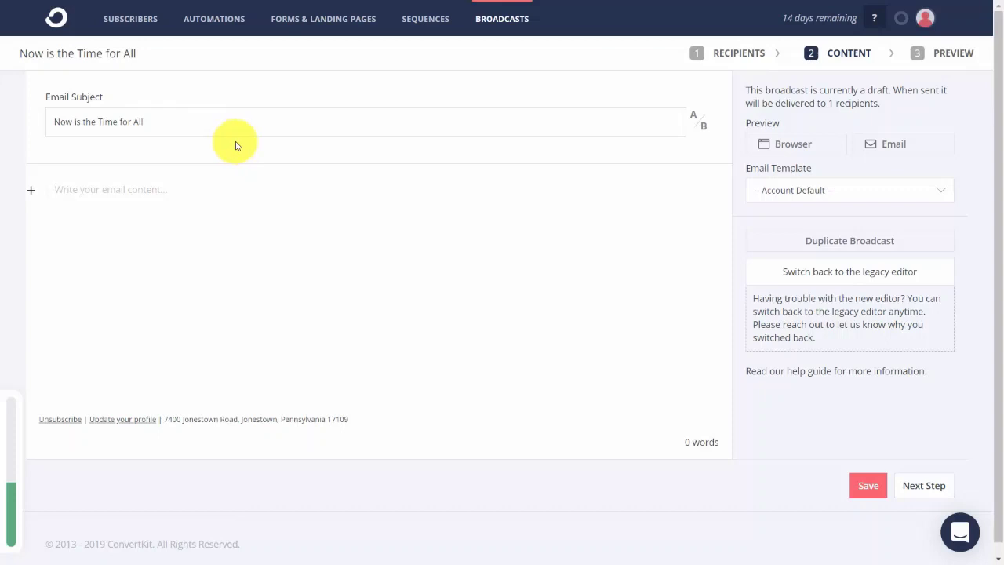
{"action": "left_click", "coordinate": [457, 233]}
{"action": "type", "text": "Now is the time for all good men to come to the aid of their country. Now is the time for all good men to come to the aid of their country. Now is the time for all good men to come to the aid of their country. Now is the time for all good men to come to the aid of their country. Now is the time for all good men to come to the aid of their country. Now is the time for all good men to come to the aid of their country."}
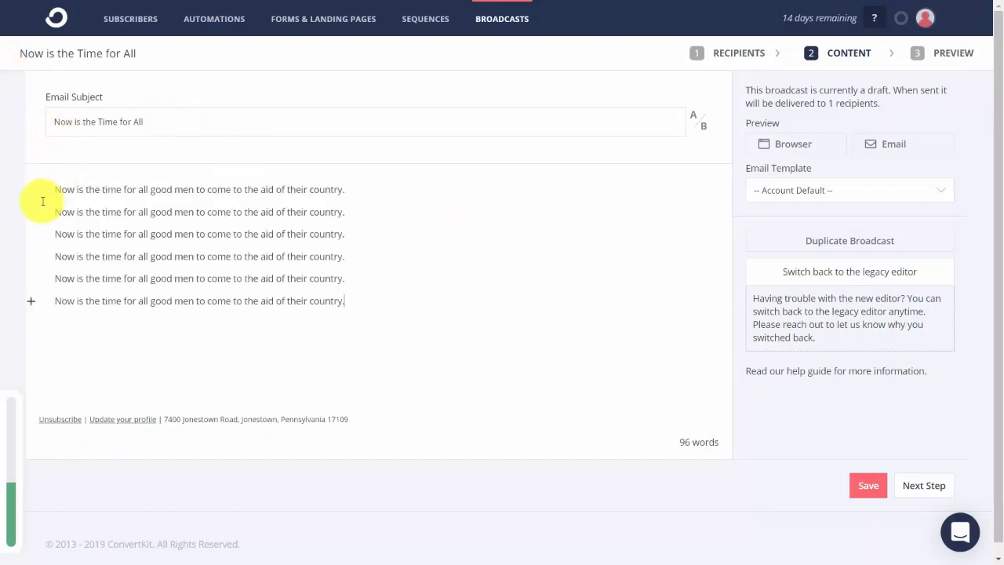
{"action": "left_click_drag", "start_coordinate": [52, 189], "coordinate": [359, 193]}
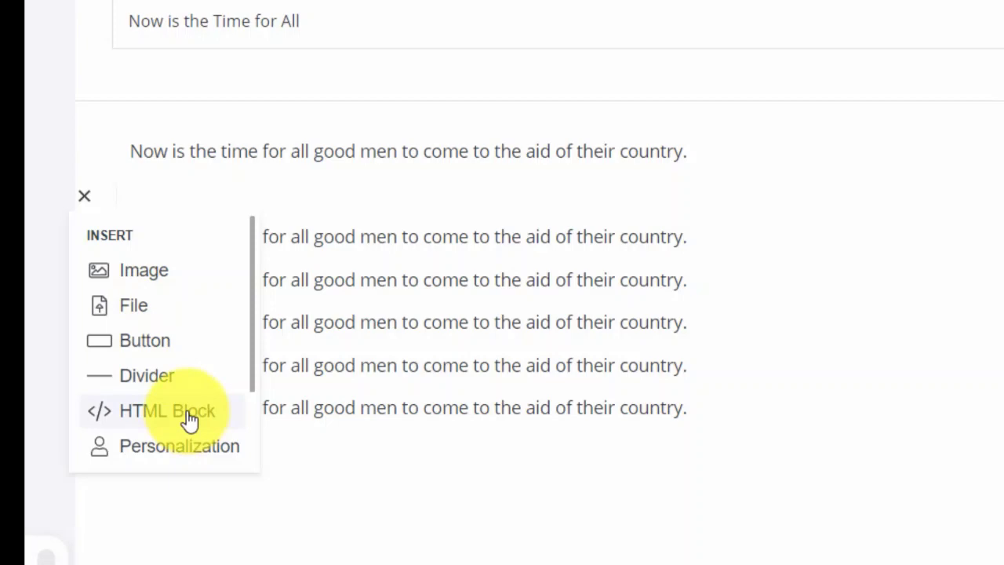
- Add an empty top paragraph and insert the {{ subscriber.first_name }} snippet there
{"action": "left_click", "coordinate": [119, 152]}
{"action": "key", "text": "Return"}
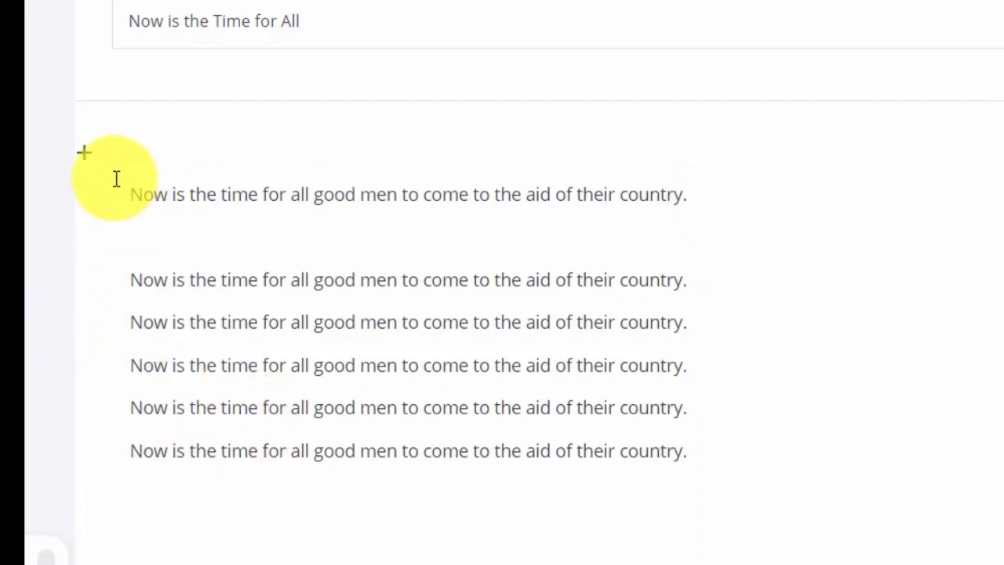
{"action": "left_click", "coordinate": [85, 157]}
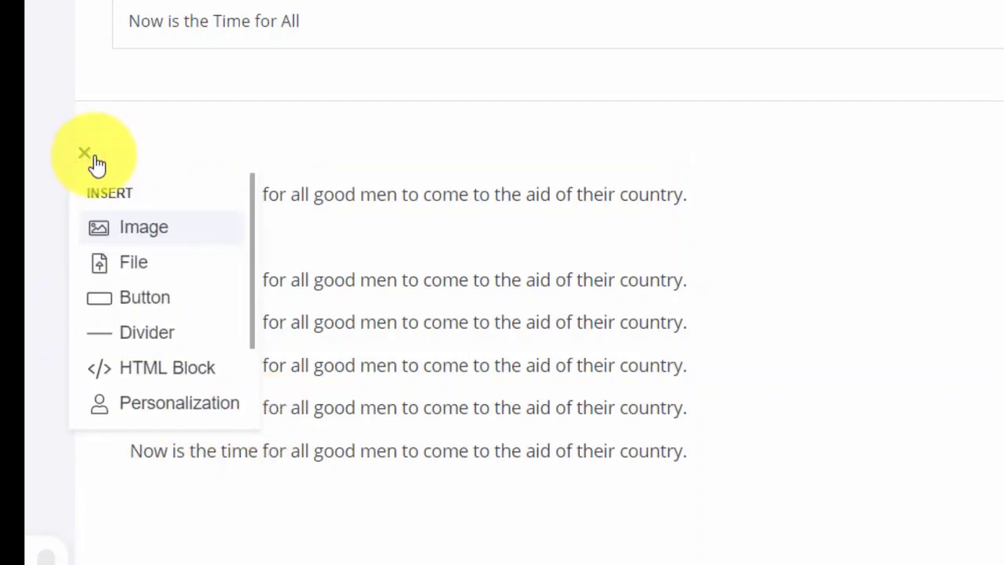
{"action": "left_click", "coordinate": [168, 404]}
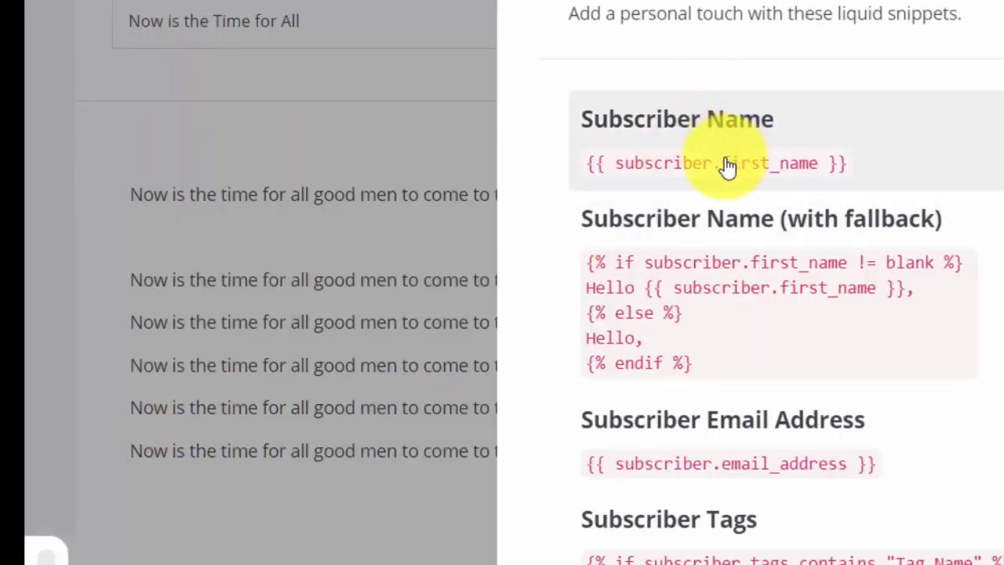
{"action": "left_click", "coordinate": [722, 164]}
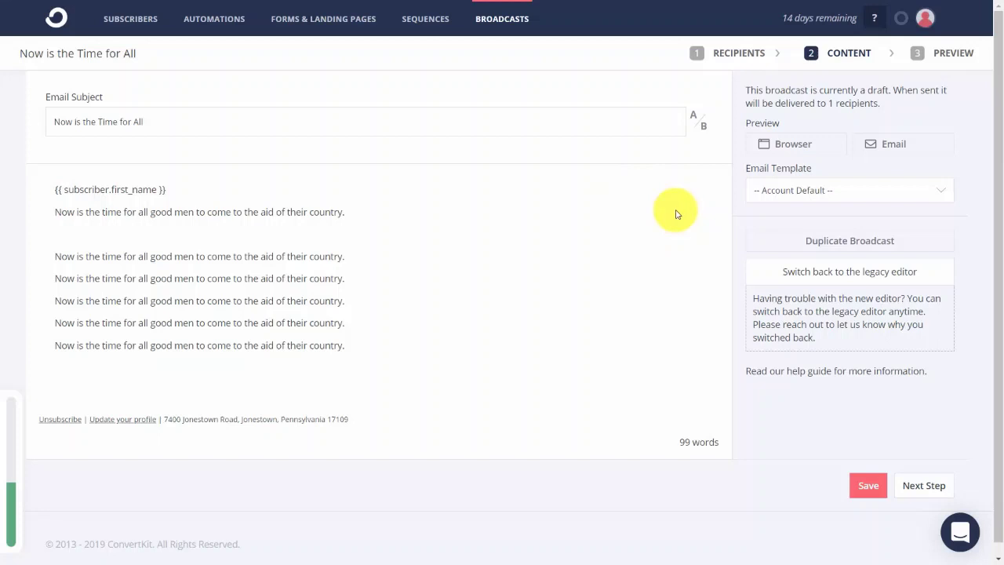
- Insert a Video Tutorials Live tag if/else snippet before the third paragraph, with a bold line and italic 'NOT' fallback
{"action": "left_click", "coordinate": [52, 256]}
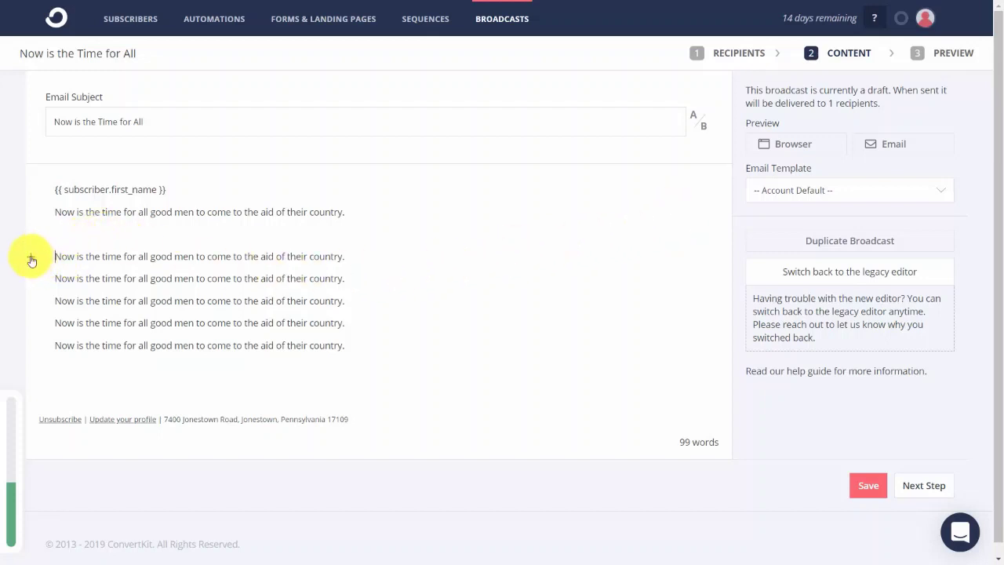
{"action": "left_click", "coordinate": [31, 258]}
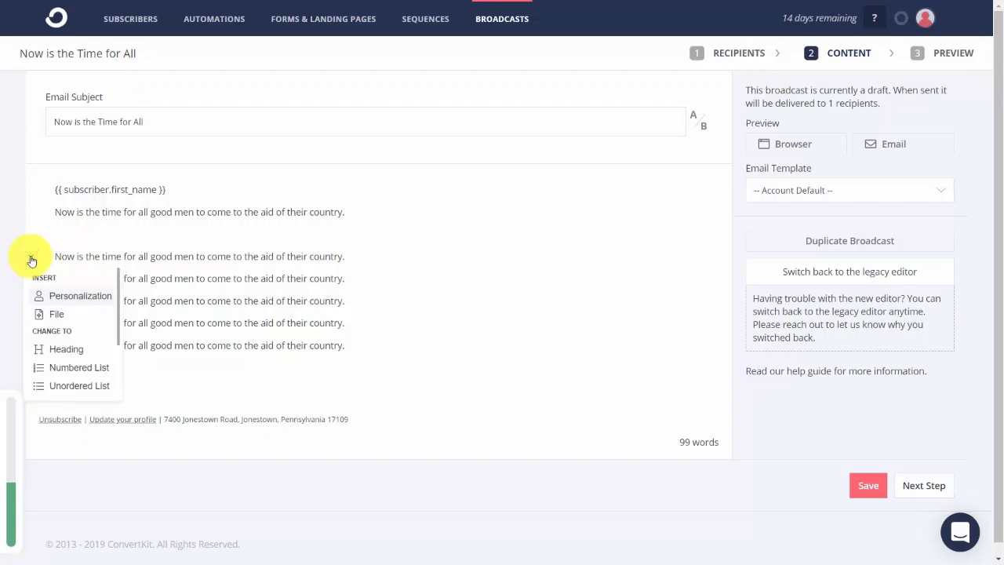
{"action": "left_click", "coordinate": [78, 298]}
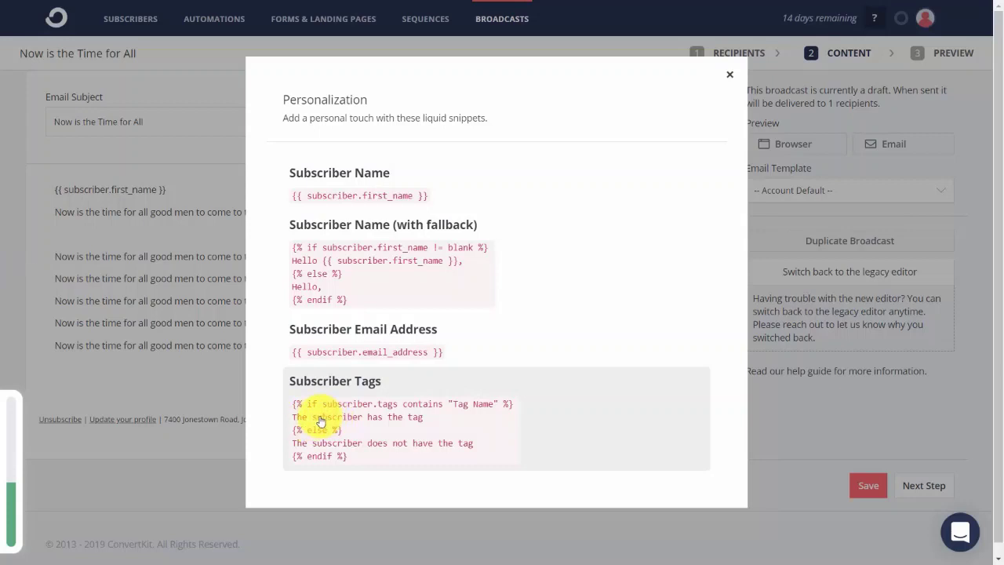
{"action": "left_click", "coordinate": [322, 417]}
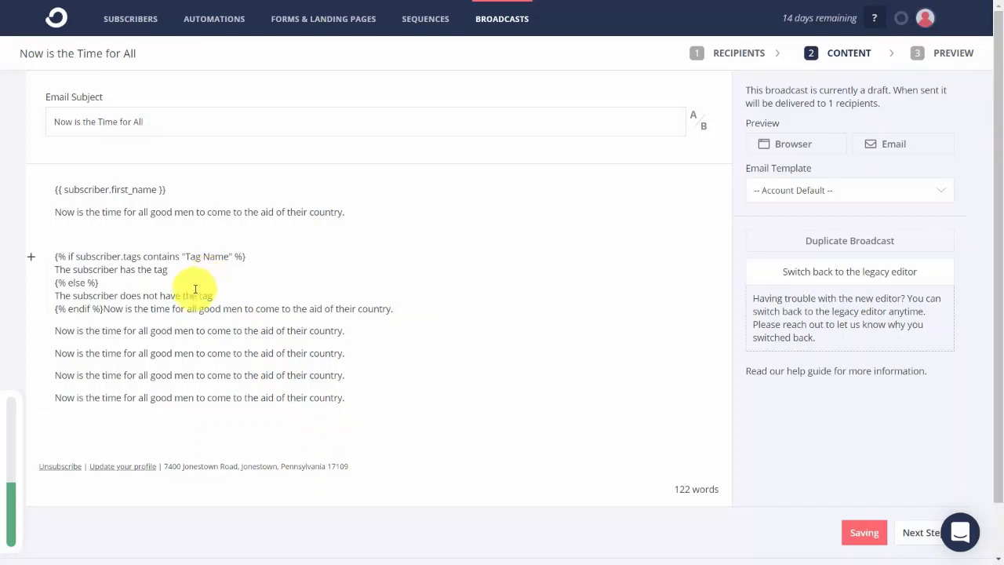
{"action": "left_click", "coordinate": [101, 309]}
{"action": "key", "text": "Return"}
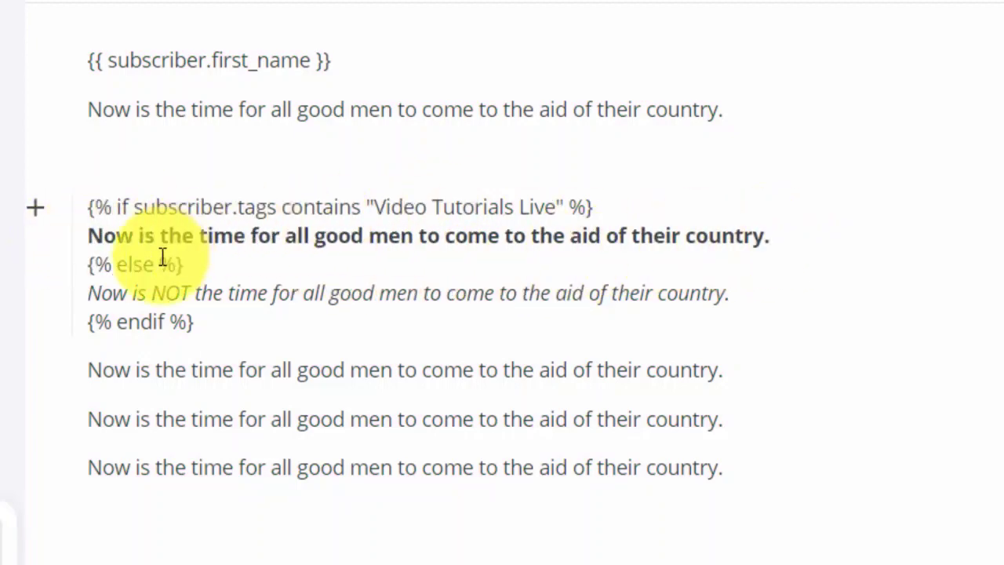
{"action": "left_click", "coordinate": [91, 294]}
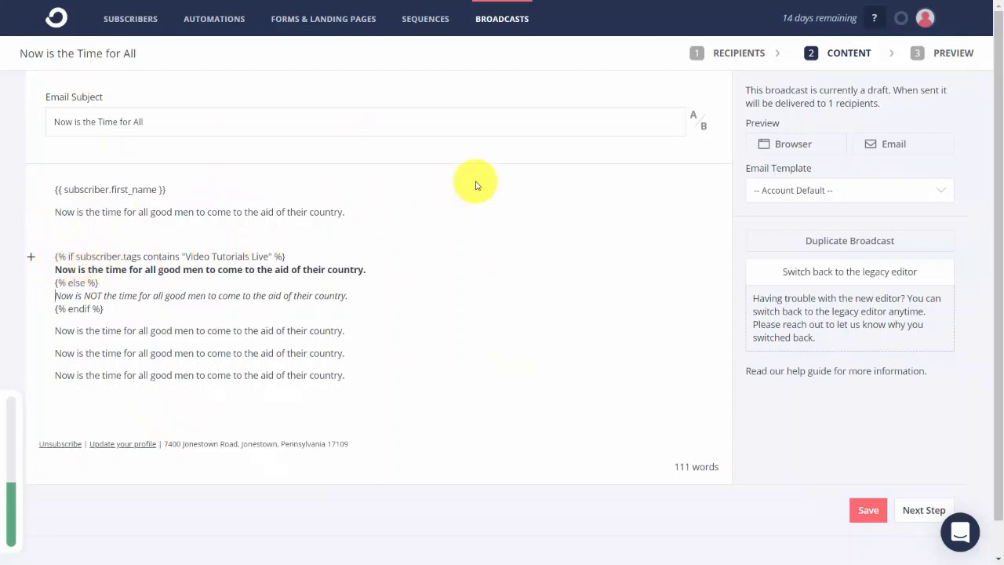
- Preview the email in a browser, showing the bold tagged line, then save and go to the next step
{"action": "left_click", "coordinate": [785, 144]}
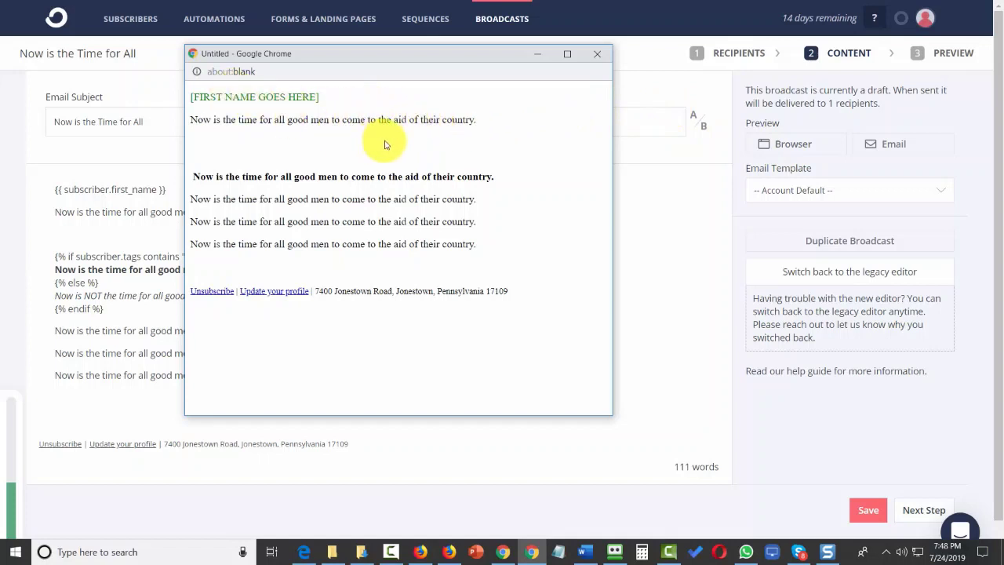
{"action": "left_click", "coordinate": [736, 434]}
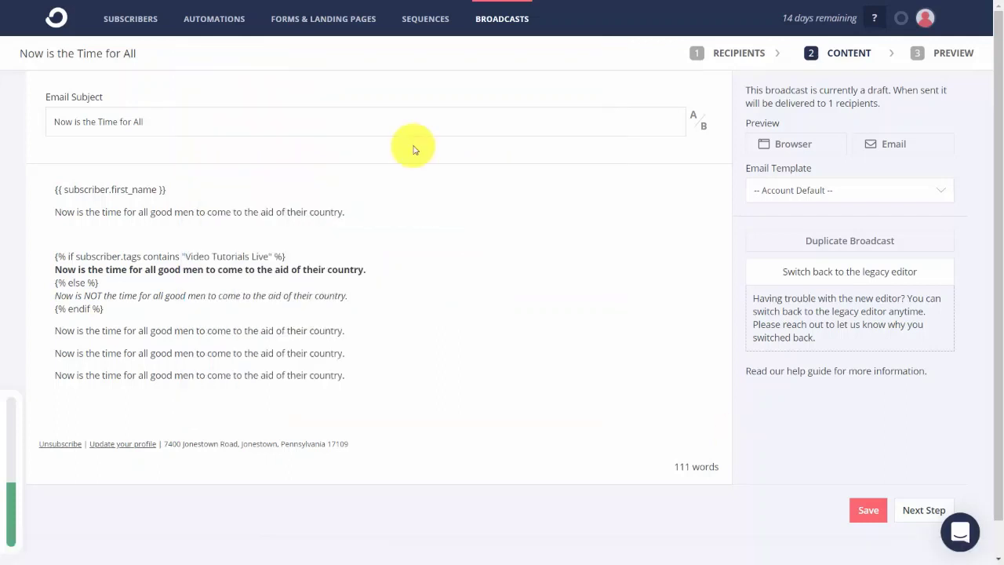
{"action": "left_click", "coordinate": [868, 510]}
{"action": "left_click", "coordinate": [925, 511]}
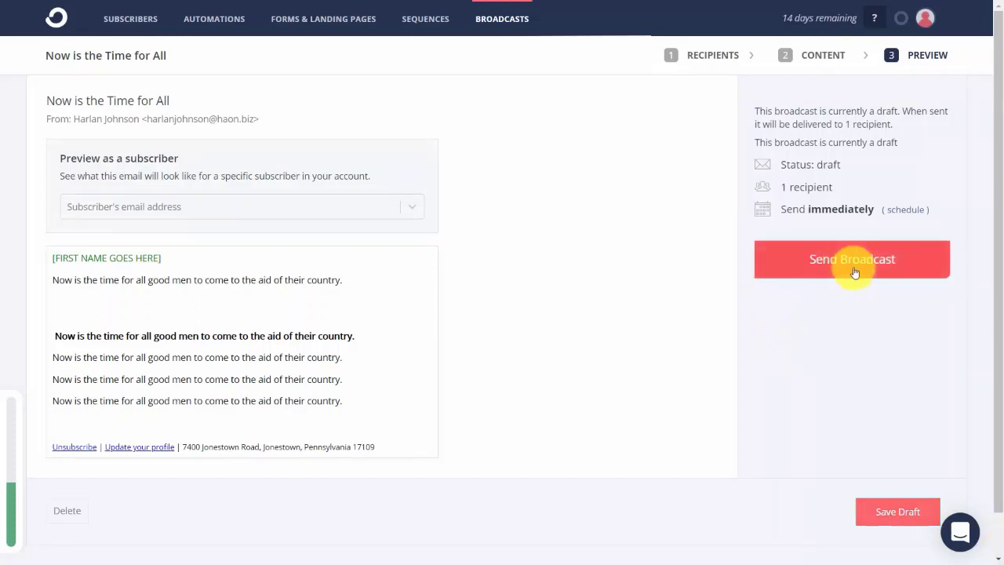
- Keep the send time on immediately and save 'Now is the Time for All' as a draft
{"action": "left_click", "coordinate": [903, 210]}
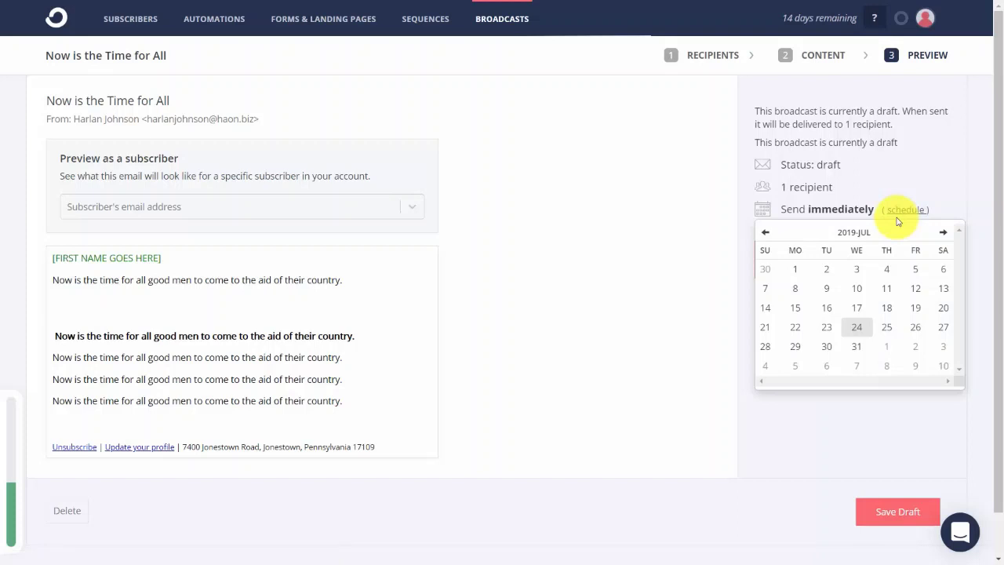
{"action": "left_click", "coordinate": [902, 197]}
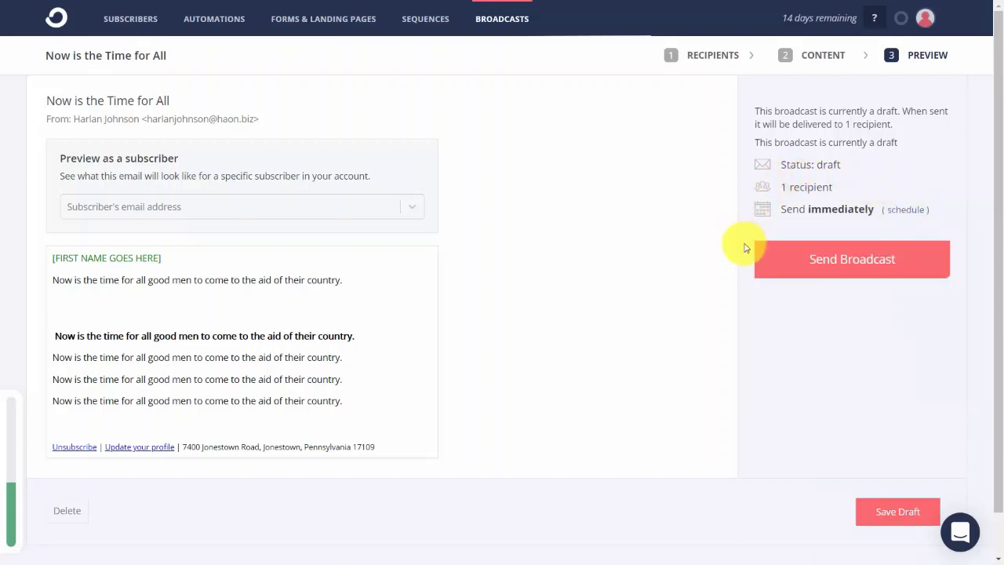
{"action": "left_click", "coordinate": [898, 512]}
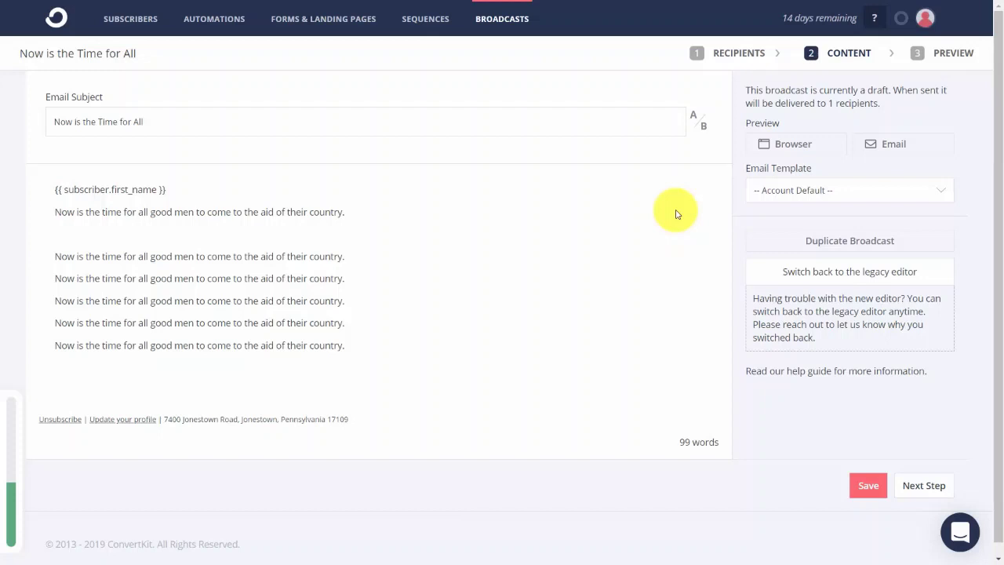
- Insert the Personalization Subscriber Tags if/else snippet before the body's third paragraph
{"action": "left_click", "coordinate": [52, 257]}
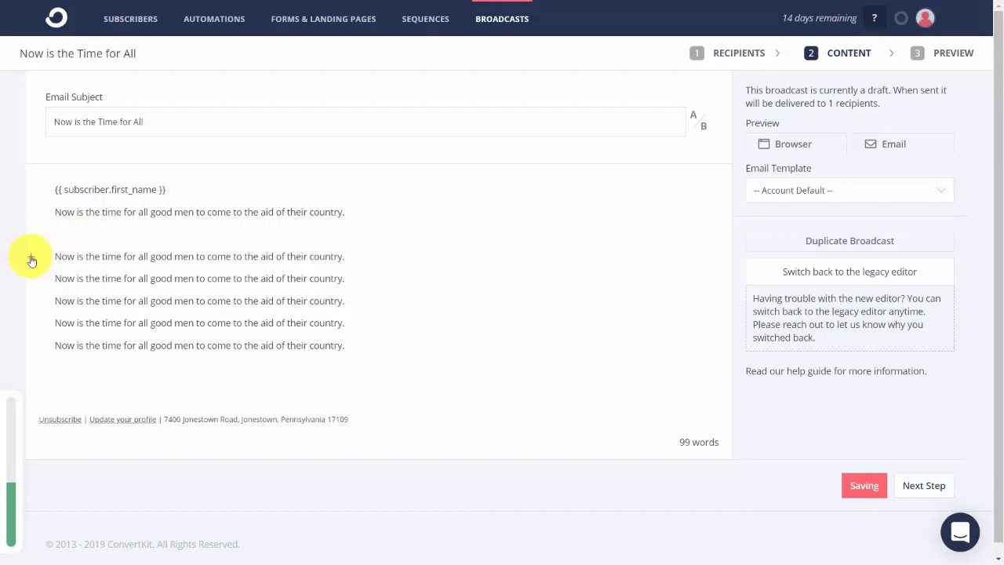
{"action": "left_click", "coordinate": [31, 259]}
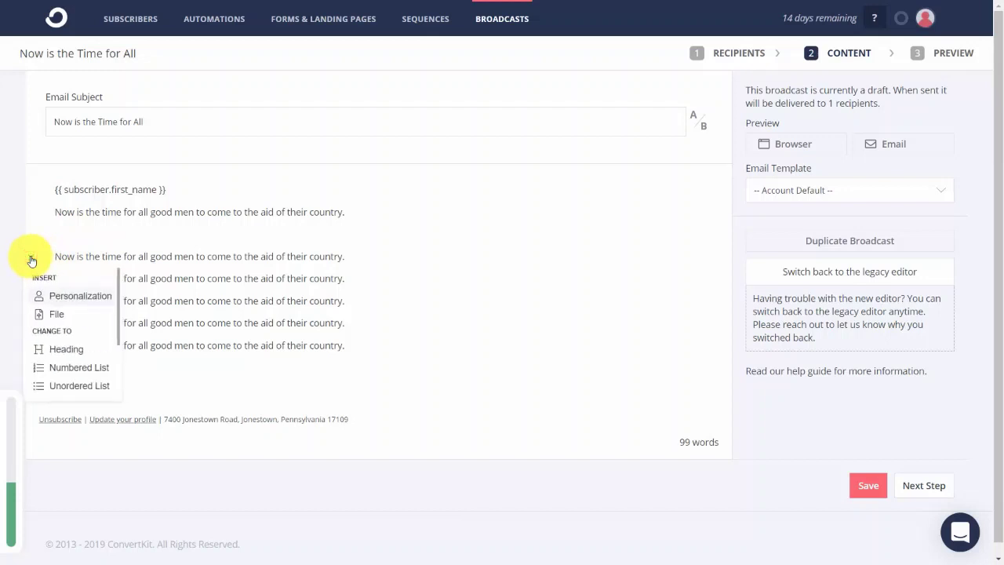
{"action": "left_click", "coordinate": [79, 299]}
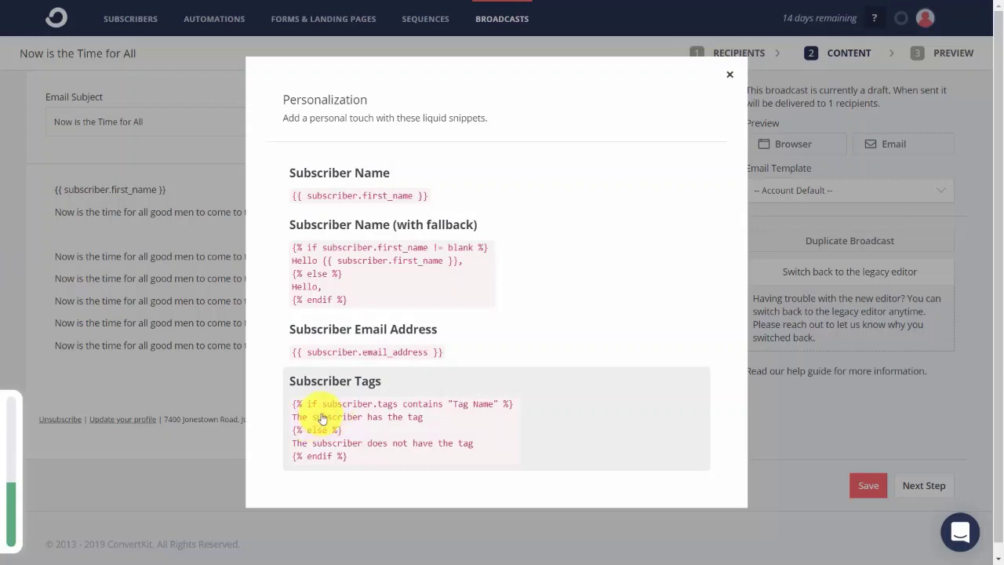
{"action": "left_click", "coordinate": [320, 418]}
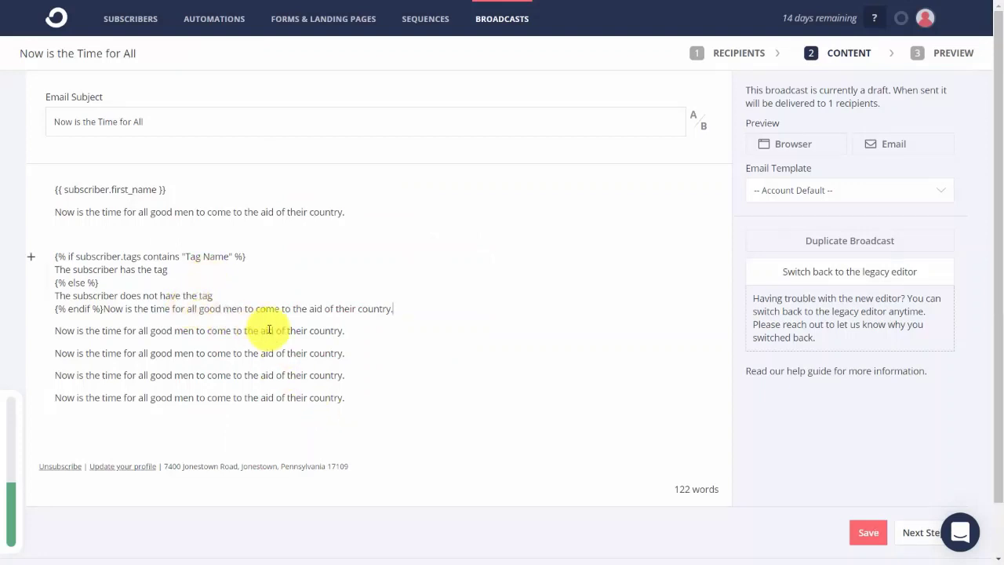
- Move the sentence after the endif tag onto its own line, then preview the email in a browser
{"action": "left_click", "coordinate": [101, 308]}
{"action": "key", "text": "Return"}
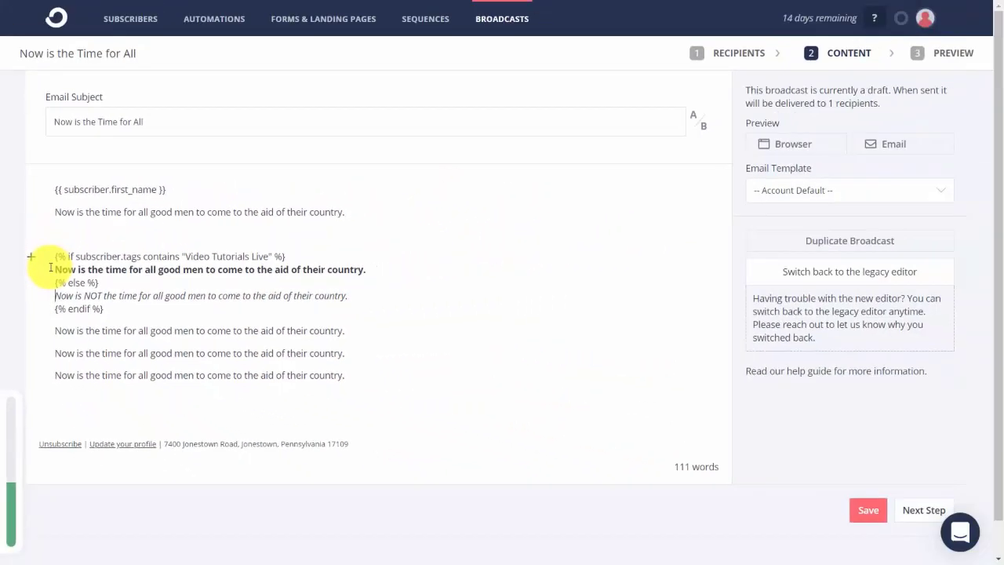
{"action": "left_click", "coordinate": [784, 146]}
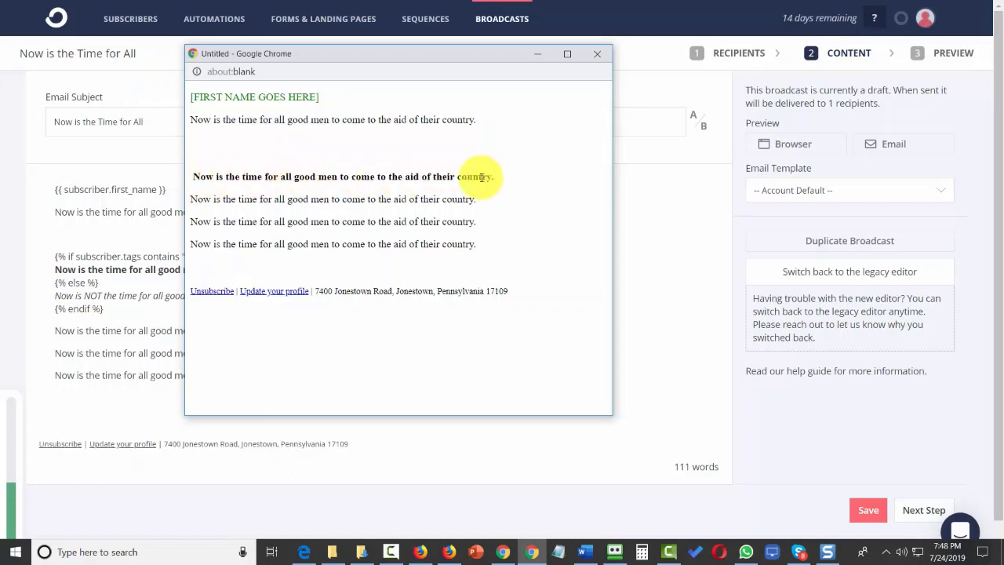
- Close the preview, save the content, and save 'Now is the Time for All' as a draft without scheduling
{"action": "key", "text": "ctrl+w"}
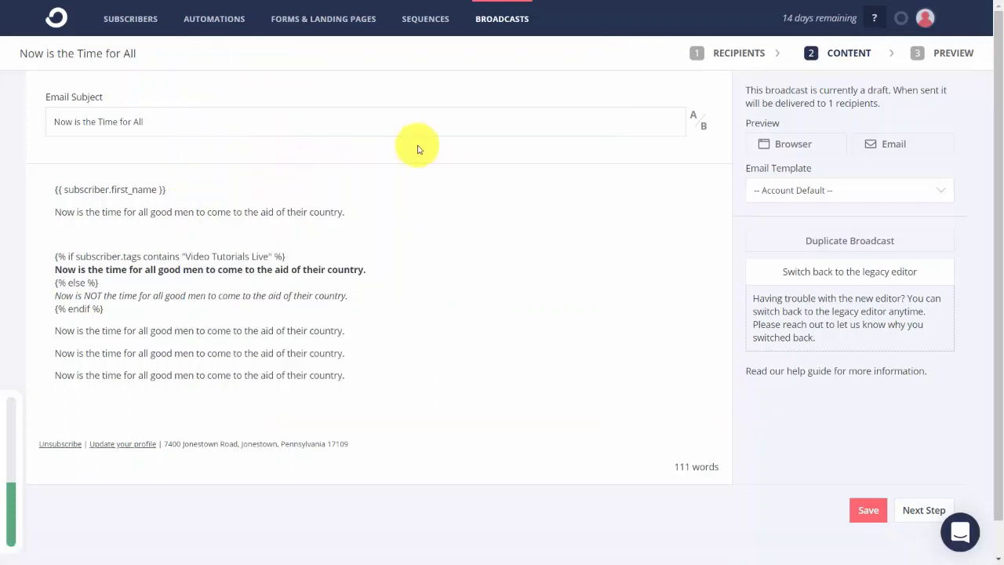
{"action": "left_click", "coordinate": [864, 510]}
{"action": "left_click", "coordinate": [923, 511]}
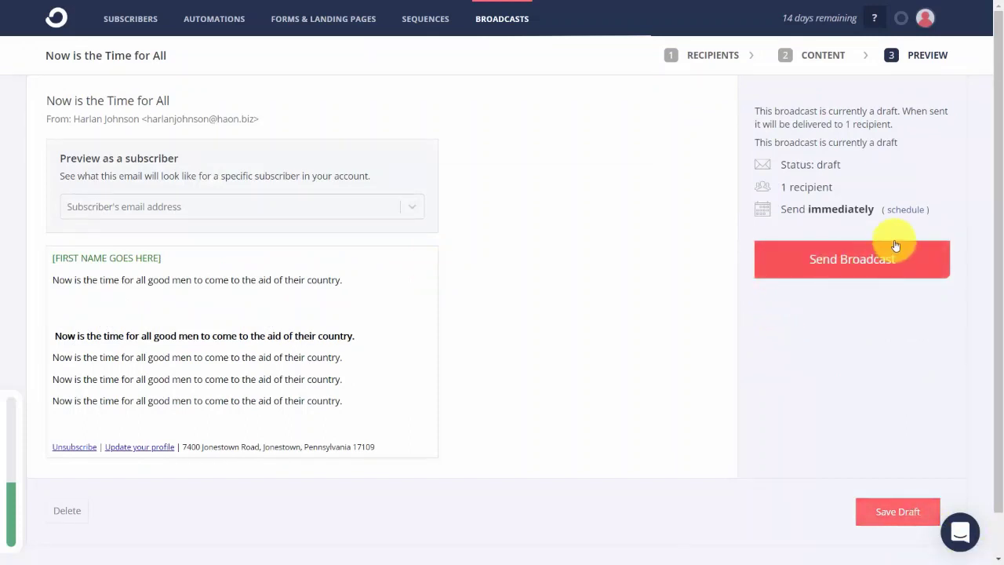
{"action": "left_click", "coordinate": [902, 210]}
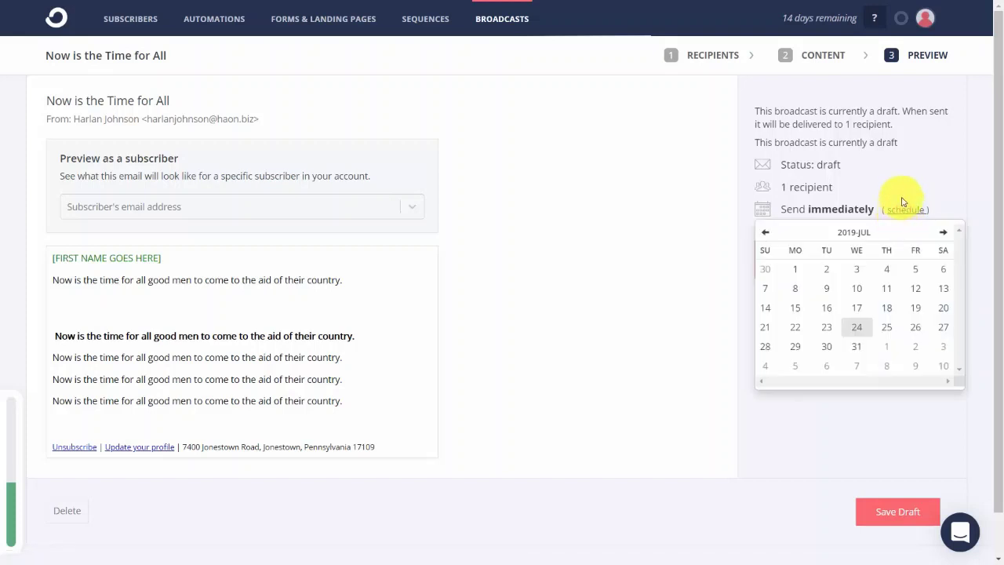
{"action": "left_click", "coordinate": [898, 198]}
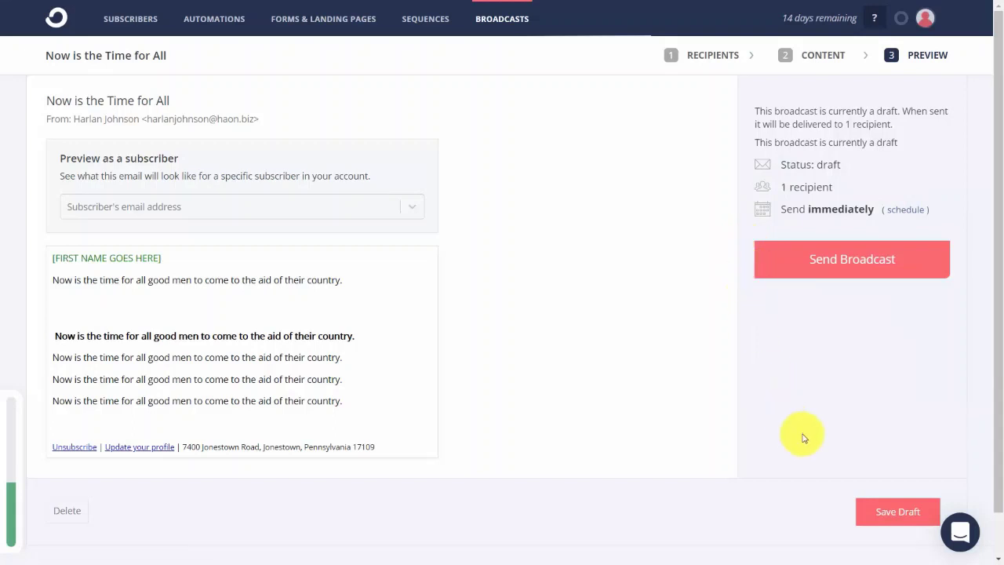
{"action": "left_click", "coordinate": [897, 511]}
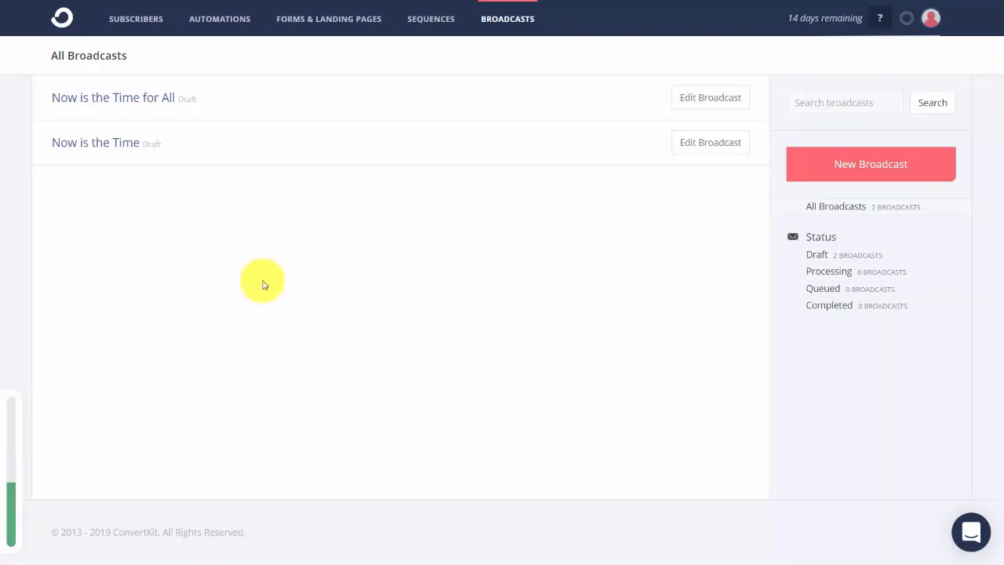
- Create a new sequence named 'Video Tutorial' from the Sequences page
{"action": "left_click", "coordinate": [437, 24]}
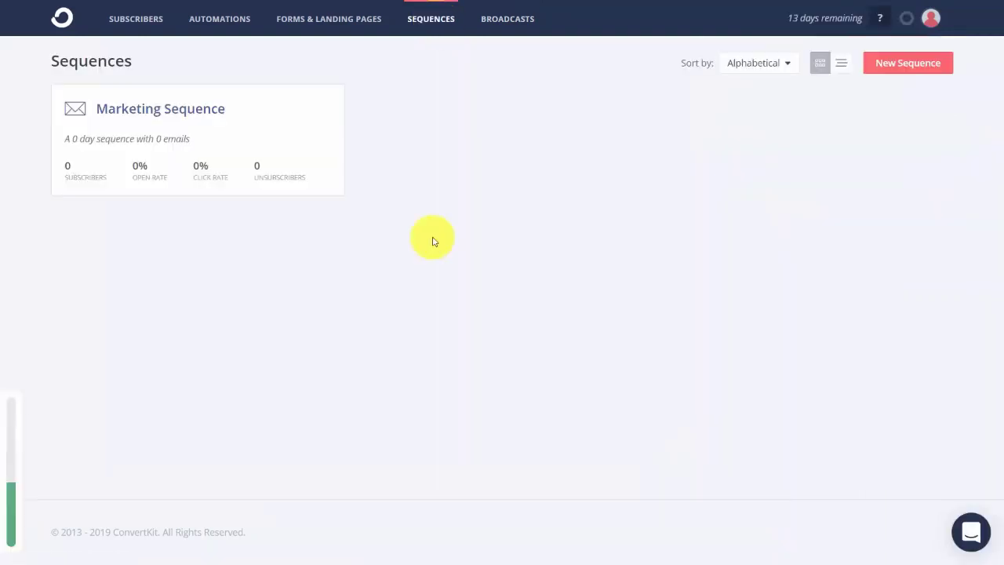
{"action": "left_click", "coordinate": [879, 62]}
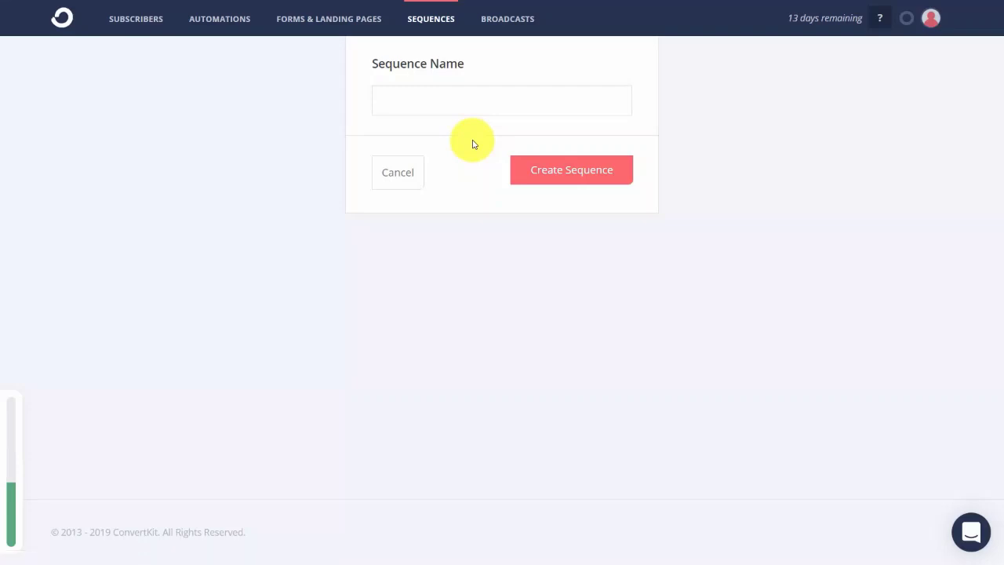
{"action": "type", "text": "Video Tutorial"}
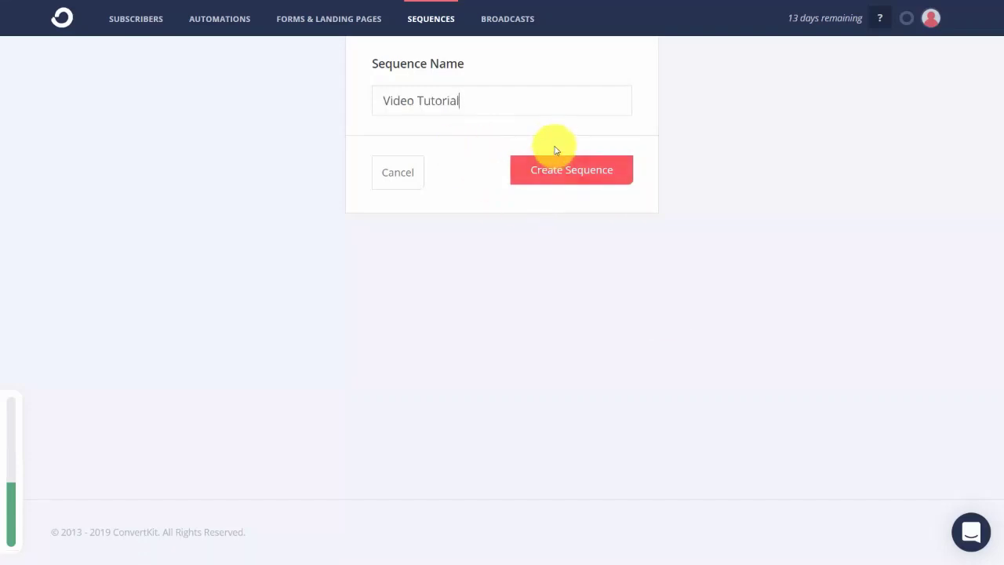
{"action": "left_click", "coordinate": [559, 170]}
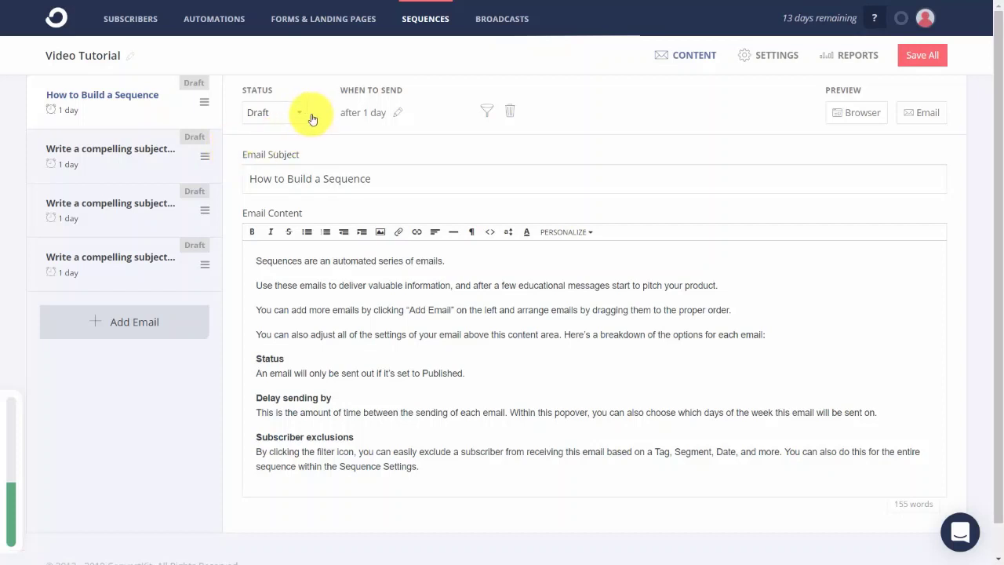
- Set 'How to Build a Sequence' to send immediately and filter out subscribers tagged Internet Marketing
{"action": "left_click", "coordinate": [395, 115]}
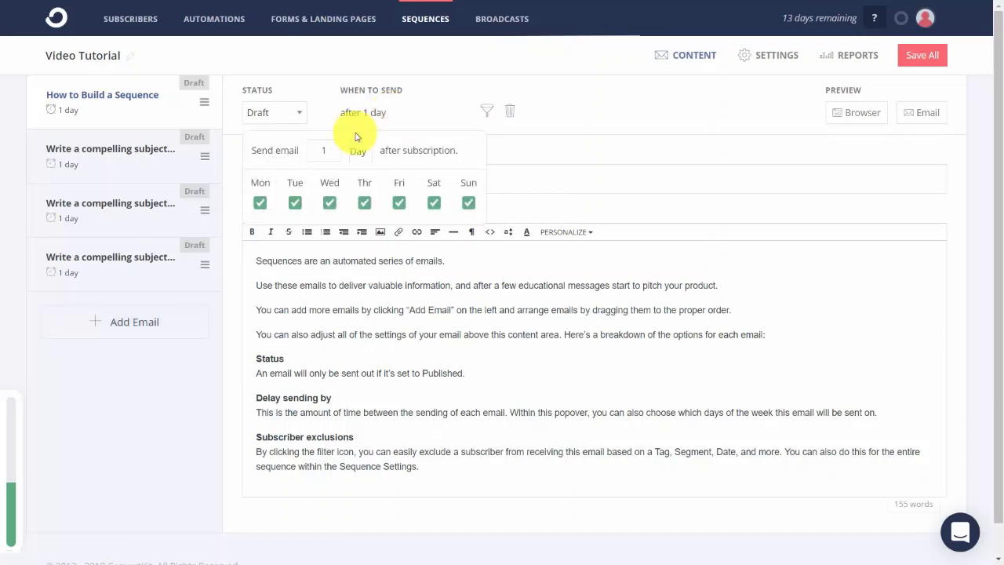
{"action": "left_click", "coordinate": [441, 94]}
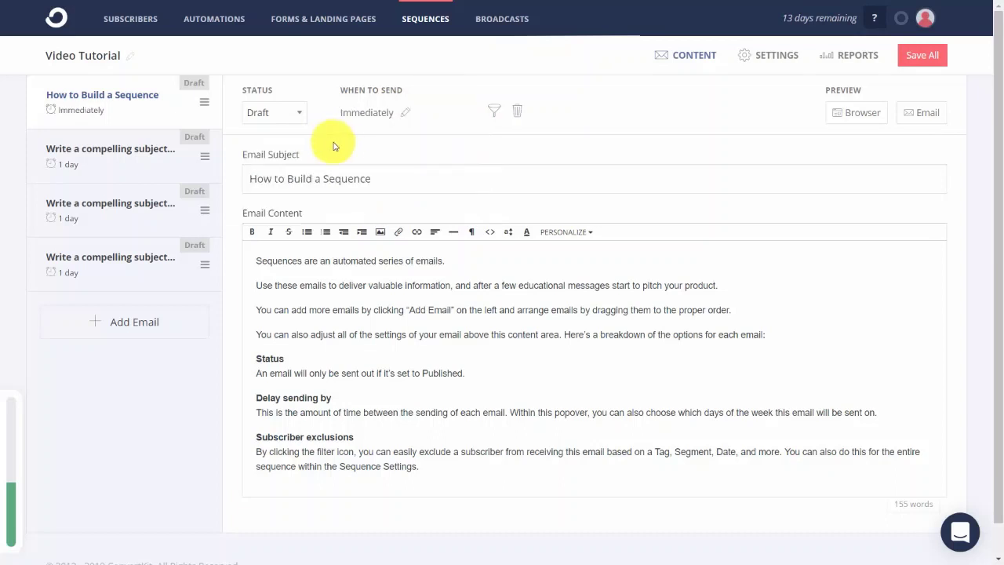
{"action": "left_click", "coordinate": [495, 115]}
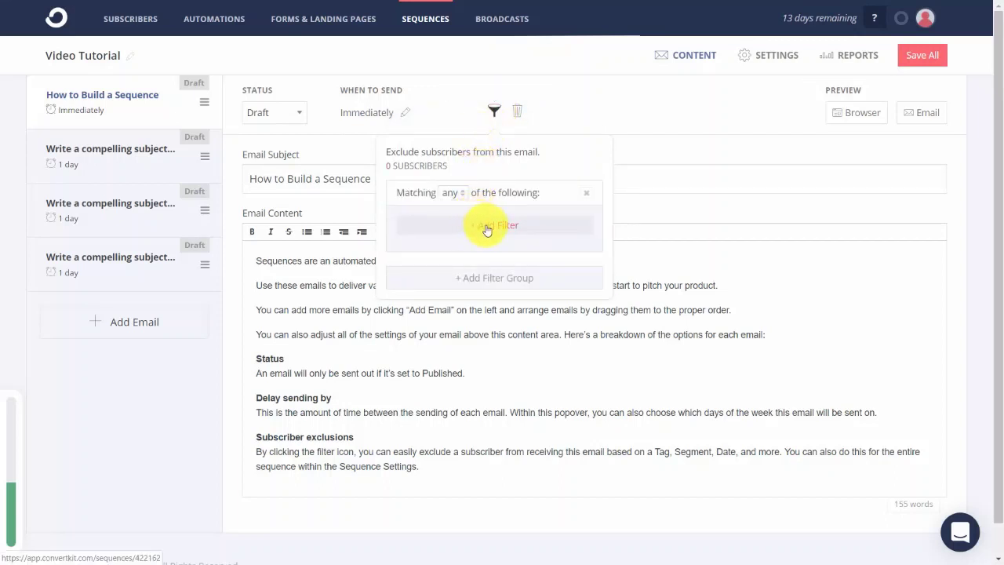
{"action": "left_click", "coordinate": [486, 226]}
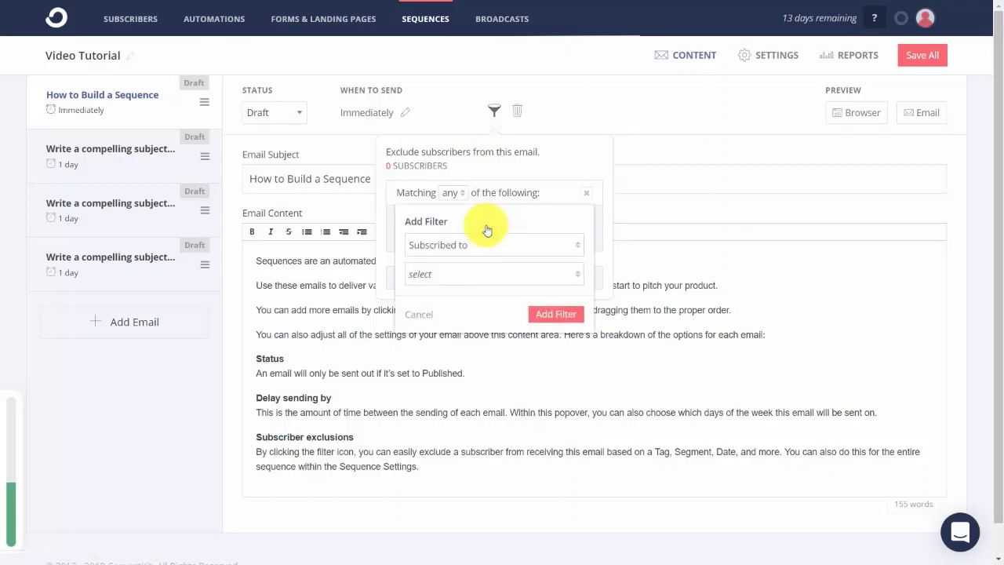
{"action": "left_click", "coordinate": [562, 274]}
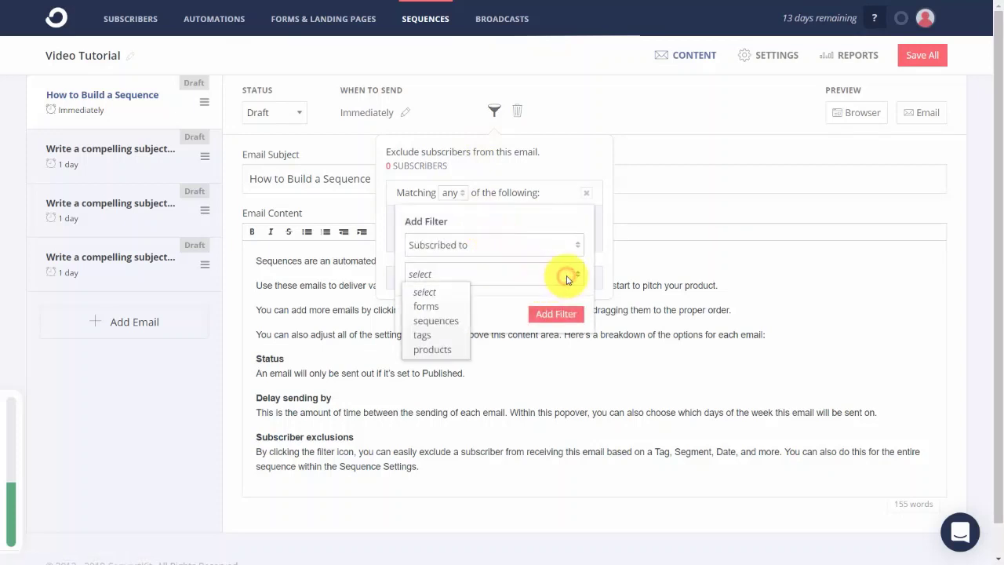
{"action": "left_click", "coordinate": [419, 335]}
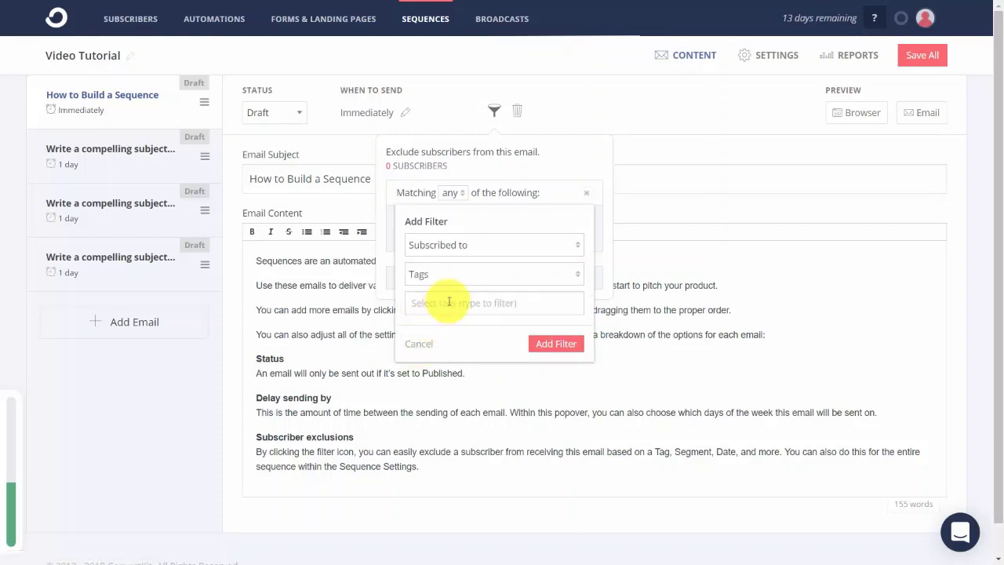
{"action": "left_click", "coordinate": [446, 302]}
{"action": "left_click", "coordinate": [449, 341]}
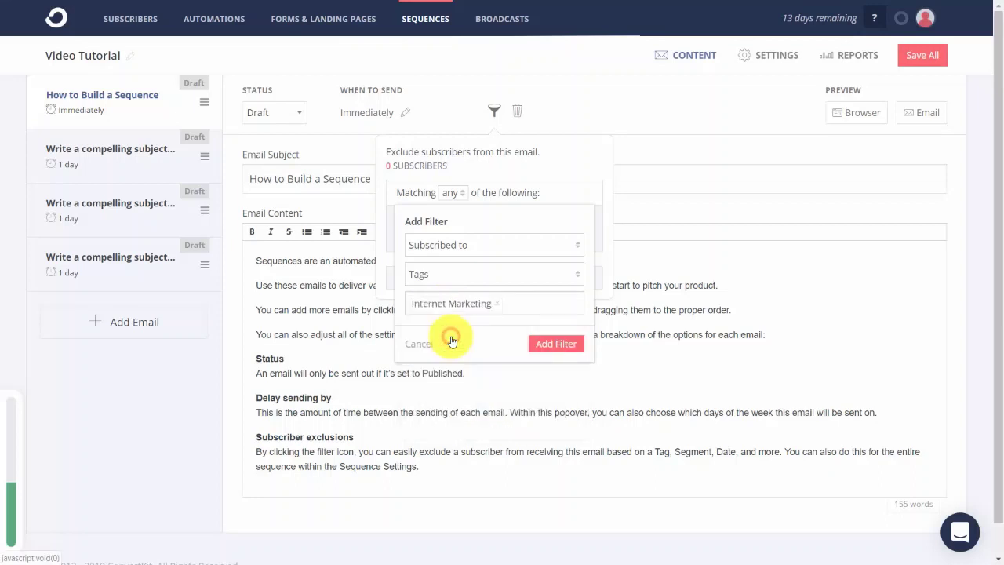
{"action": "left_click", "coordinate": [558, 343]}
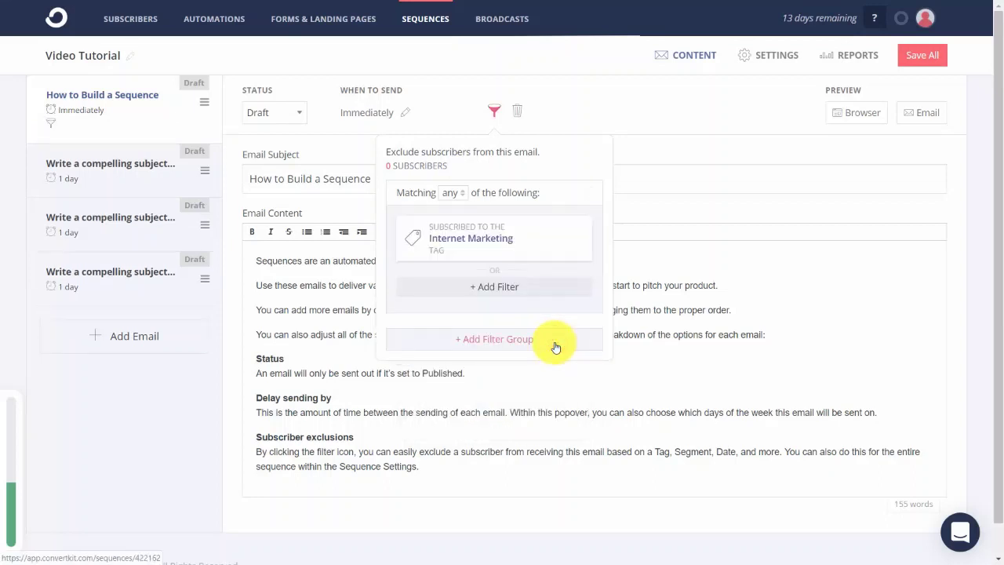
{"action": "left_click", "coordinate": [494, 111]}
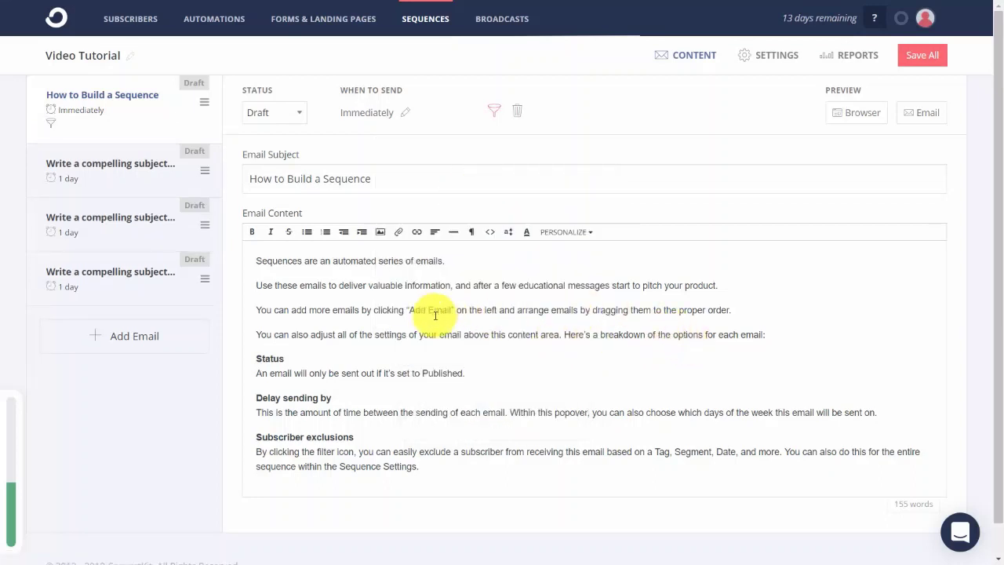
- Add the subscriber-tags if/else snippet on a new line after 'proper order.' and check it in a browser preview
{"action": "left_click", "coordinate": [258, 308]}
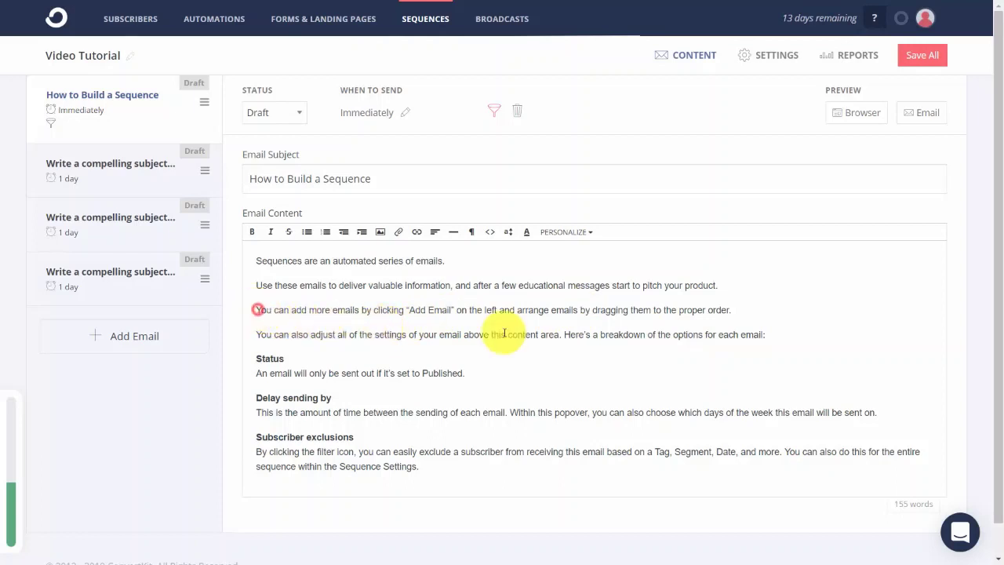
{"action": "left_click", "coordinate": [746, 314]}
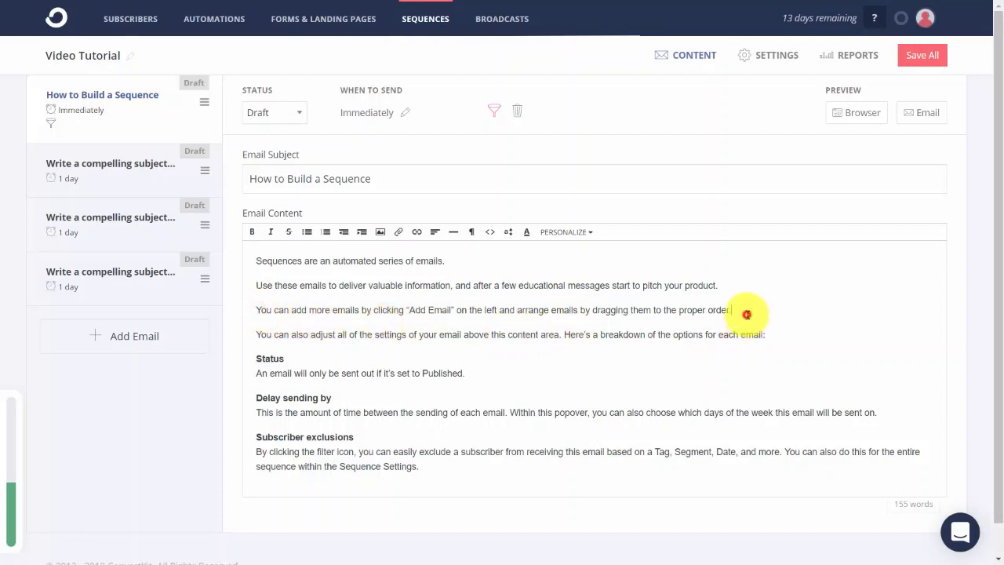
{"action": "key", "text": "Return"}
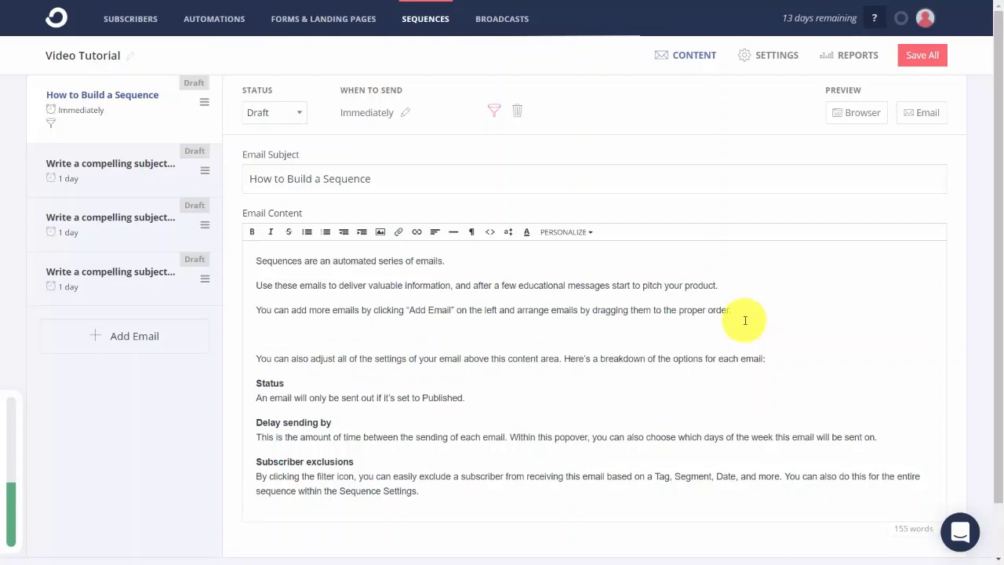
{"action": "left_click", "coordinate": [590, 233]}
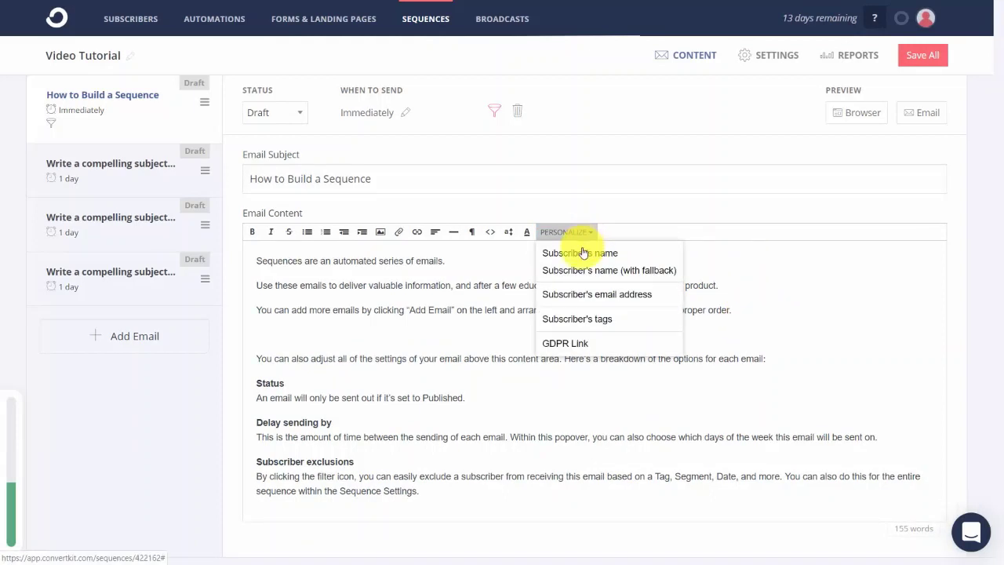
{"action": "left_click", "coordinate": [574, 326]}
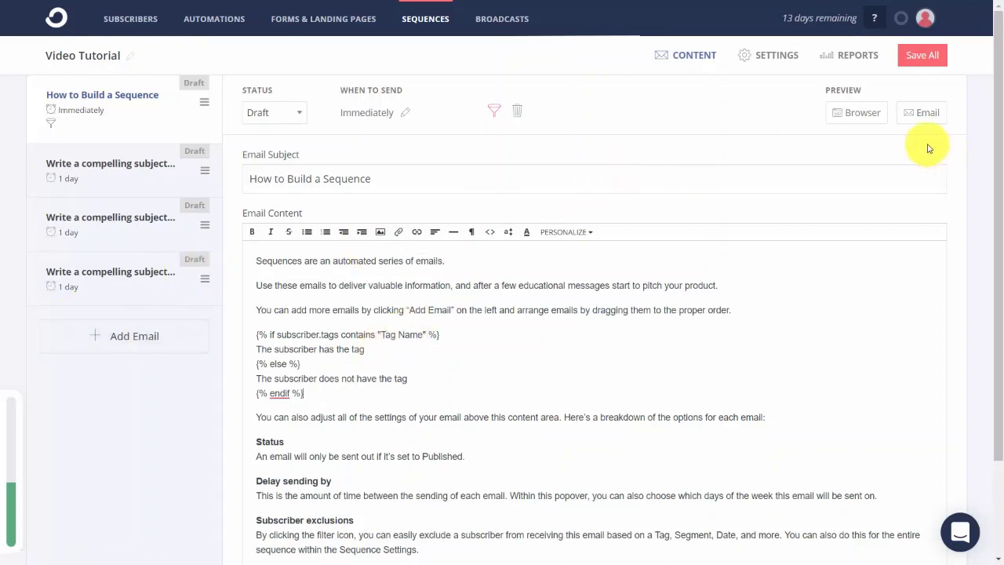
{"action": "left_click", "coordinate": [848, 115]}
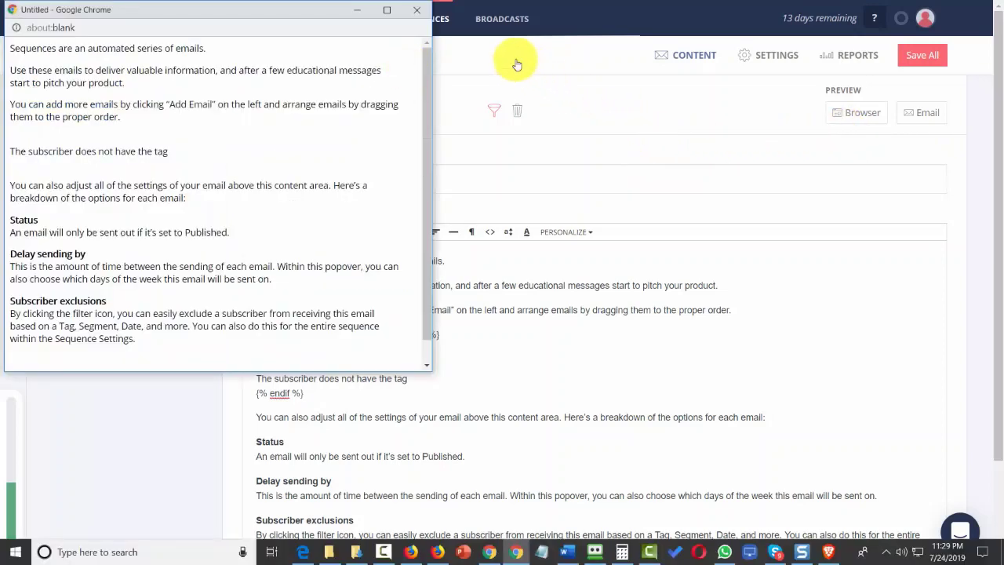
{"action": "left_click", "coordinate": [421, 13]}
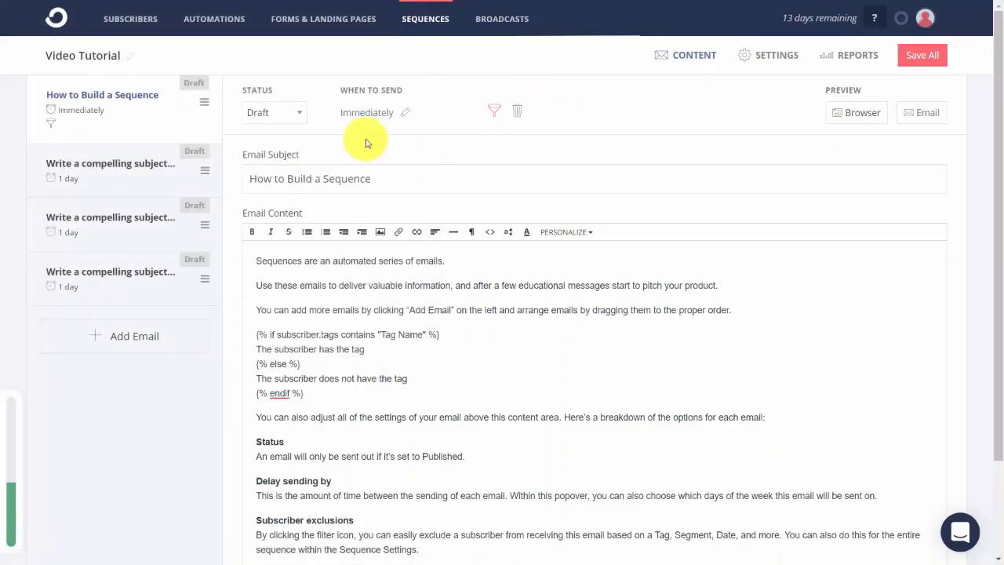
- Set the first email's status to Published and save all sequence emails
{"action": "left_click", "coordinate": [298, 116]}
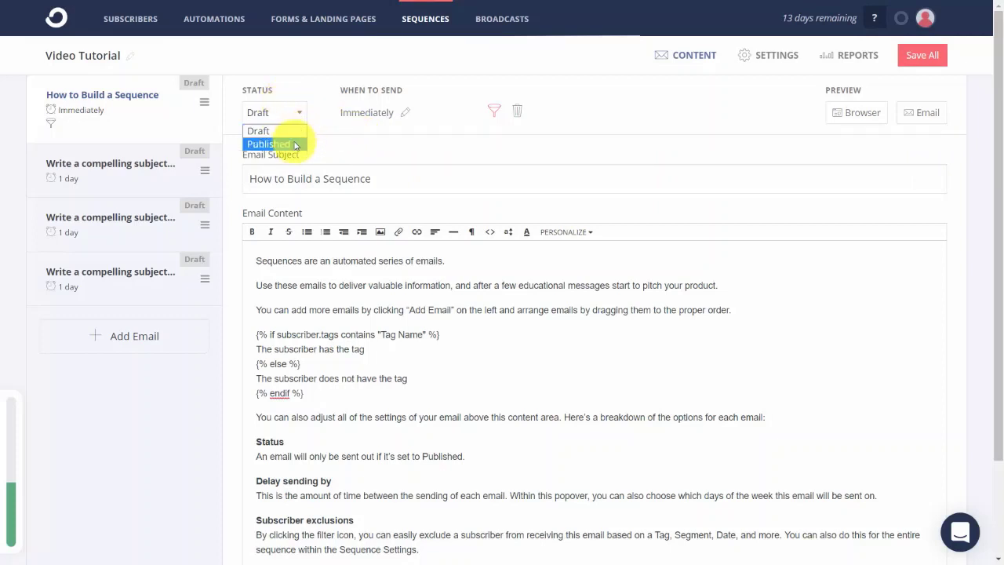
{"action": "left_click", "coordinate": [296, 145]}
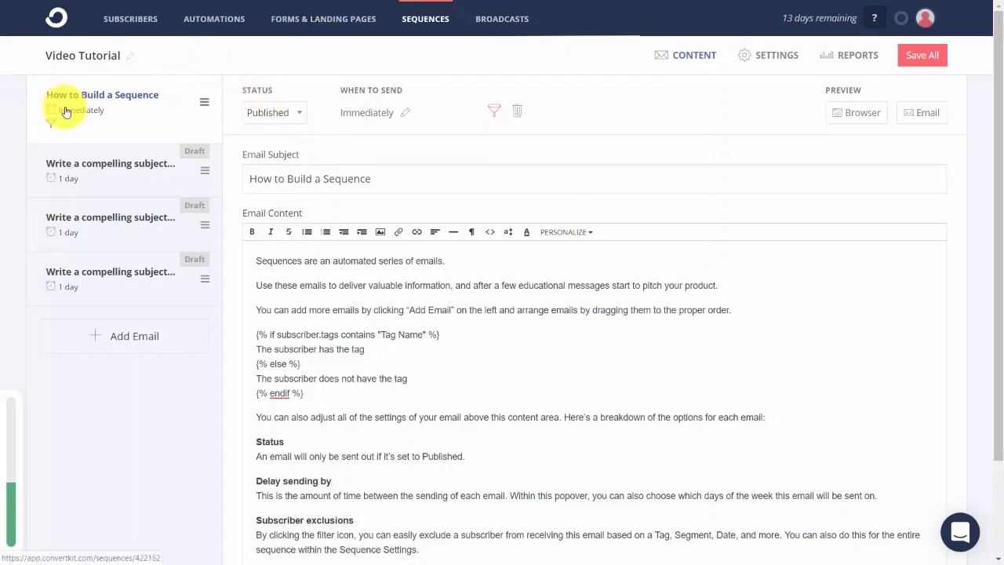
{"action": "left_click", "coordinate": [129, 170]}
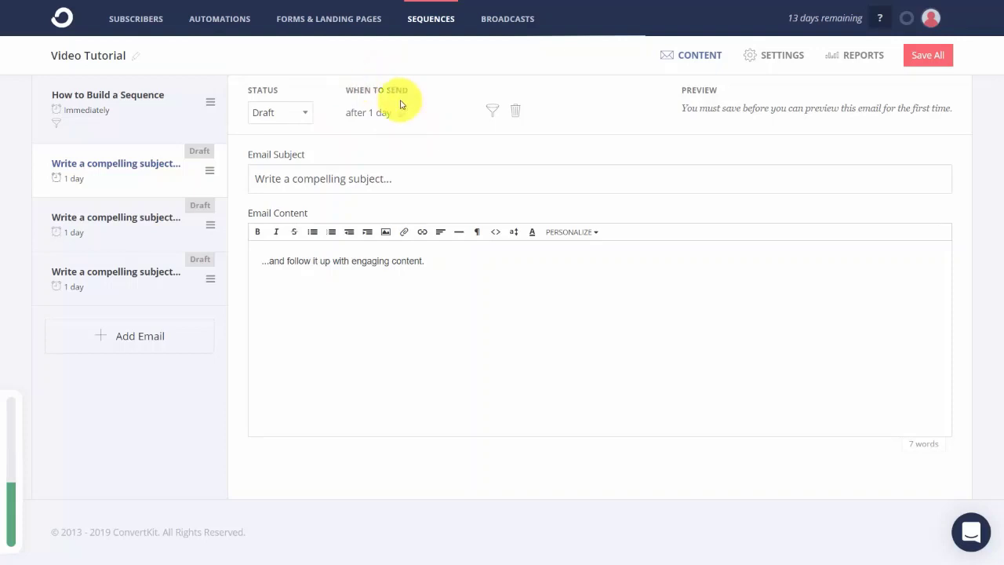
{"action": "left_click", "coordinate": [921, 63]}
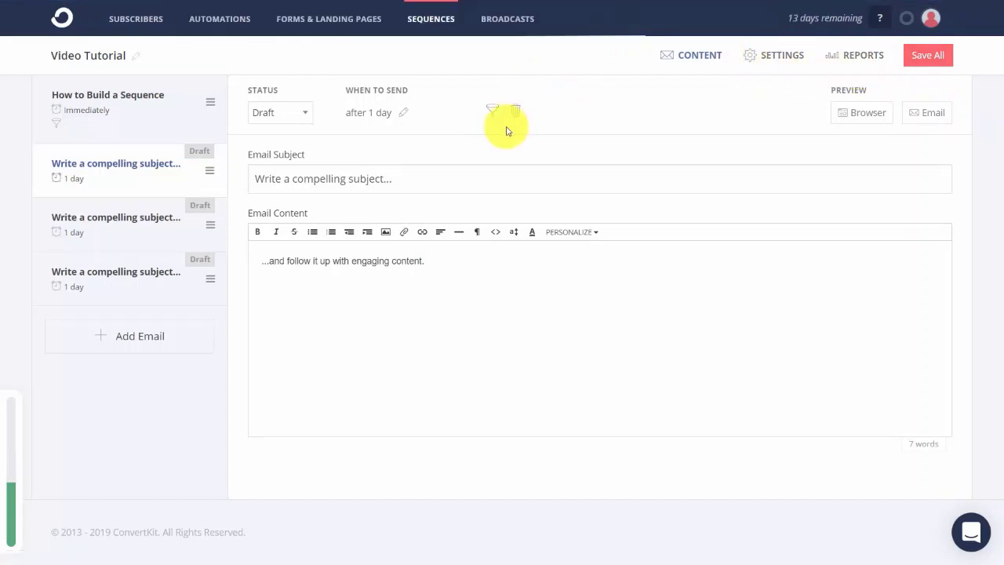
- Publish the second email, move to the third, and save all sequence emails again
{"action": "left_click", "coordinate": [296, 113]}
{"action": "left_click", "coordinate": [290, 145]}
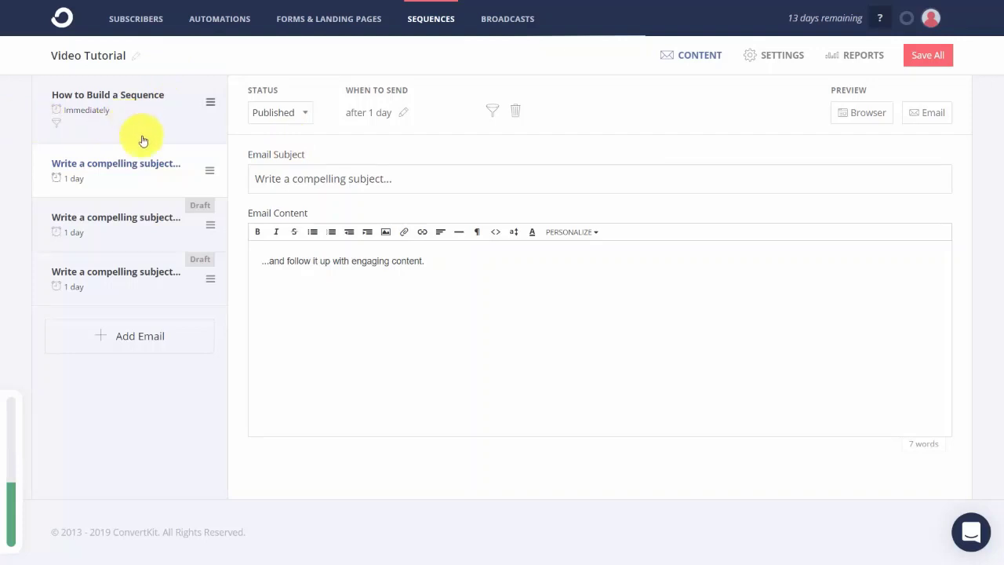
{"action": "left_click", "coordinate": [149, 222]}
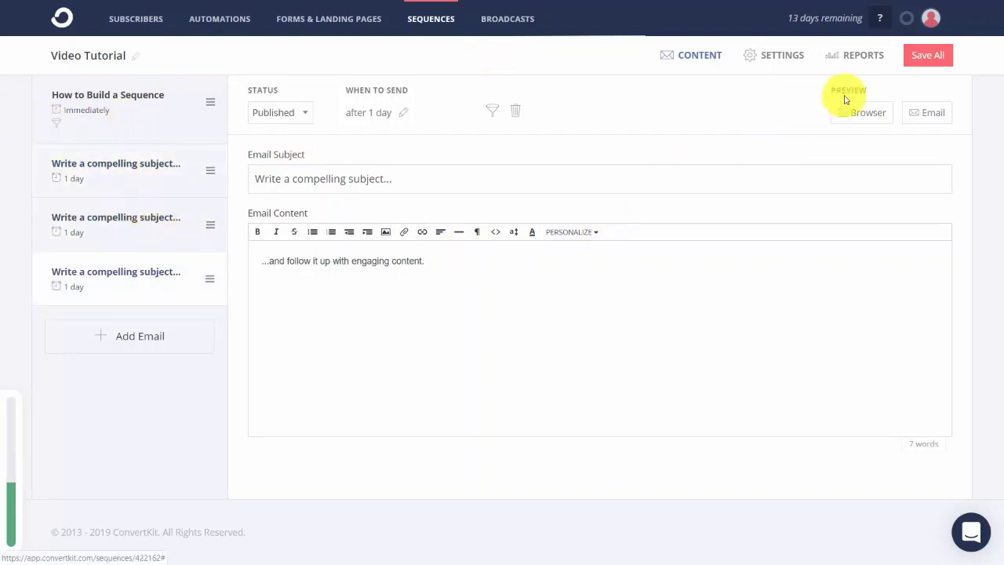
{"action": "left_click", "coordinate": [927, 56]}
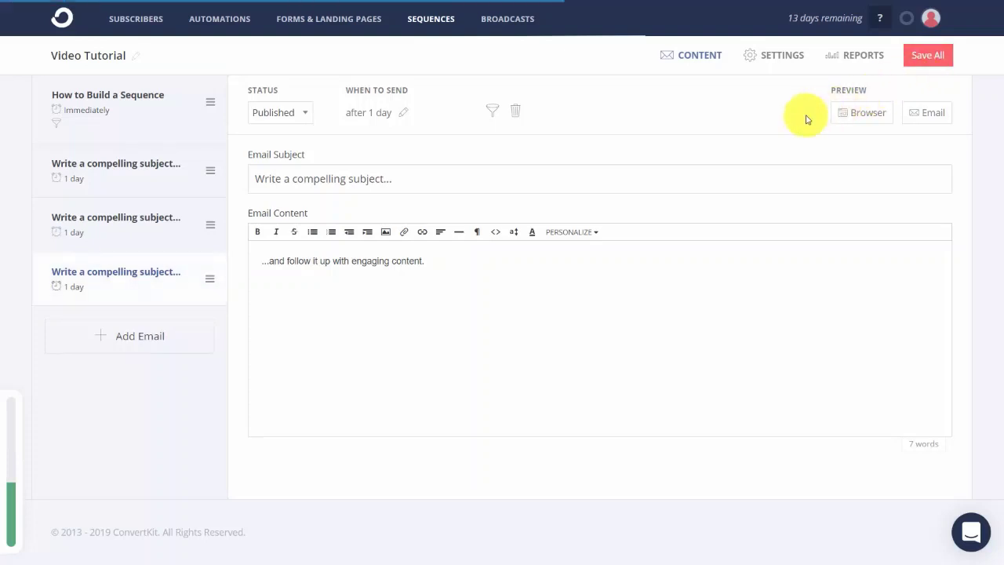